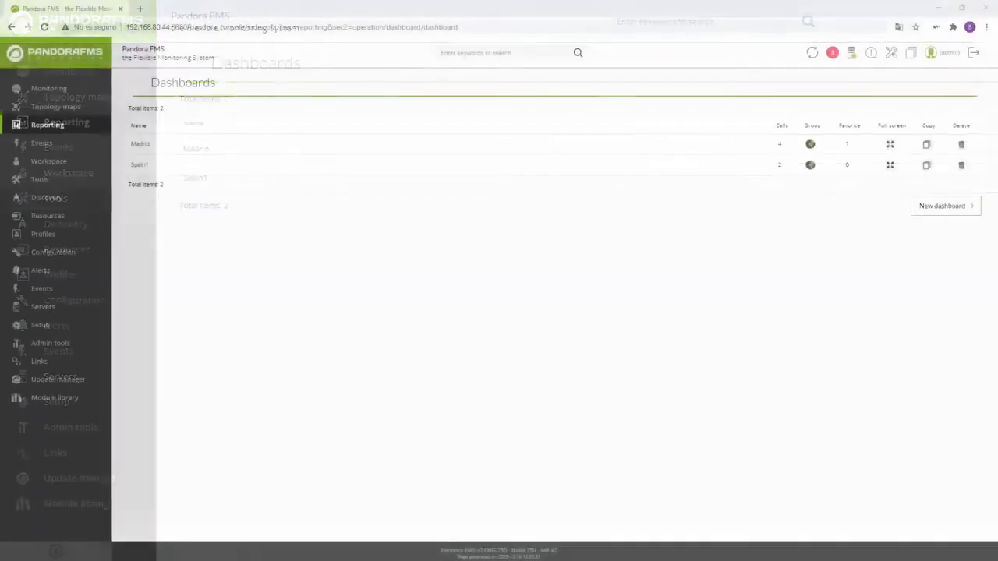
# - Create a new dashboard named 'Dashboard' in group All, neither private nor favourite
pyautogui.click(938, 212)
pyautogui.doubleClick(508, 102)
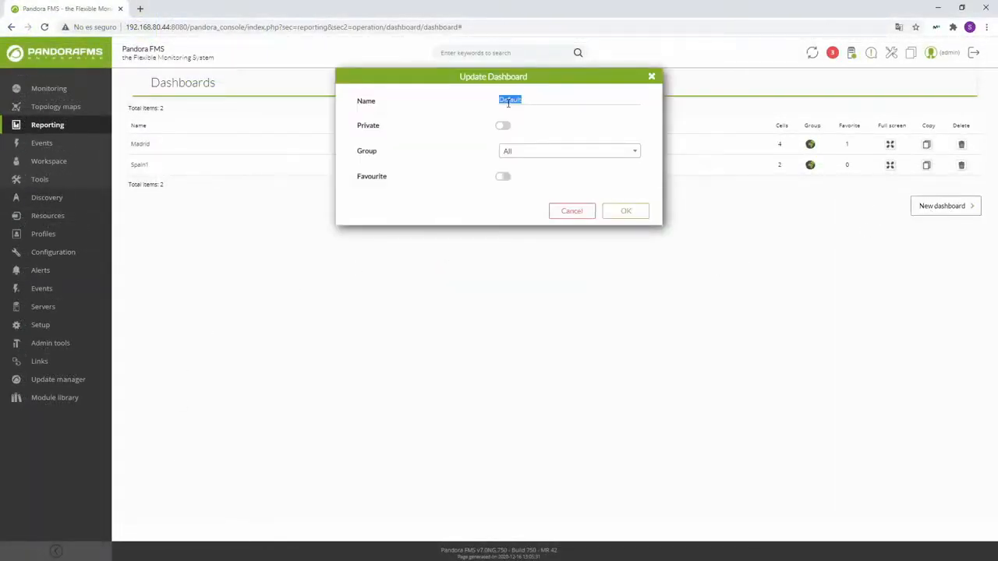
pyautogui.write('Das')
pyautogui.click(523, 153)
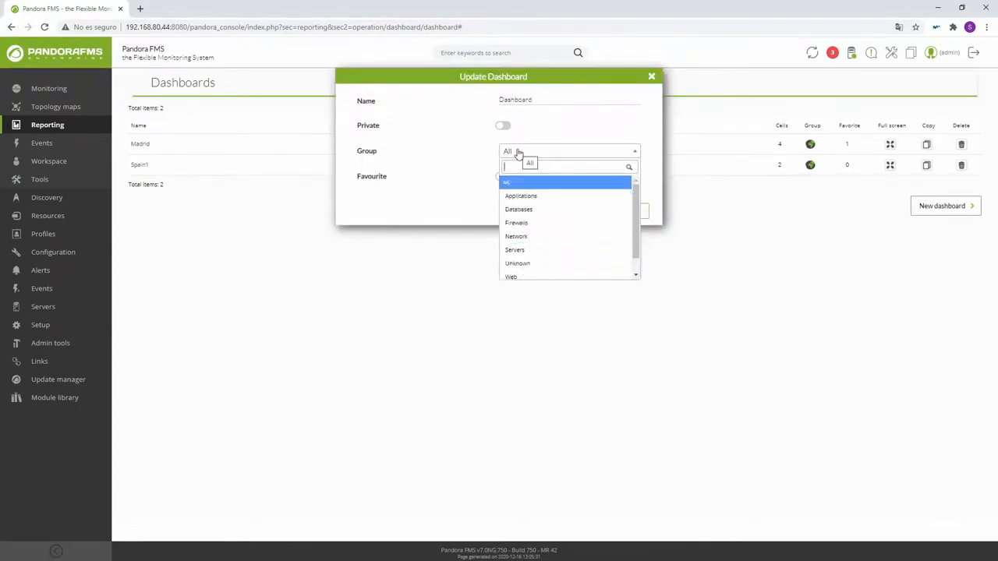
pyautogui.click(521, 154)
pyautogui.click(503, 127)
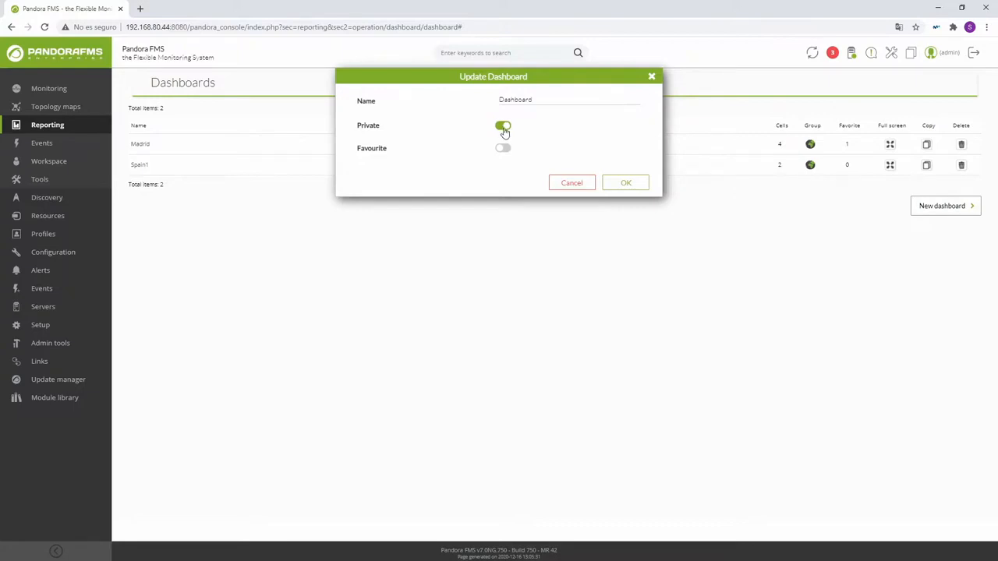
pyautogui.click(504, 128)
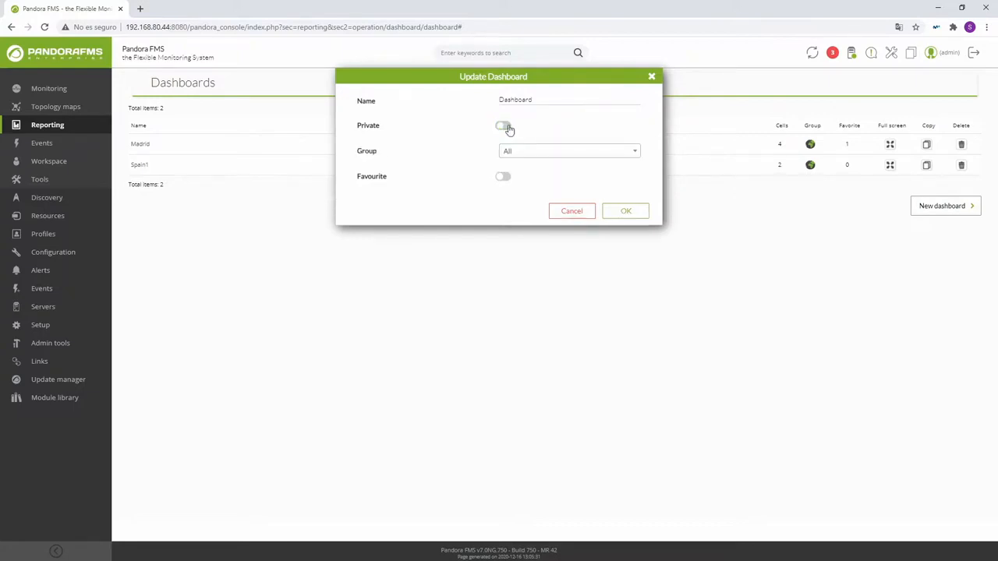
pyautogui.click(504, 179)
pyautogui.moveTo(67, 129)
pyautogui.moveTo(128, 164)
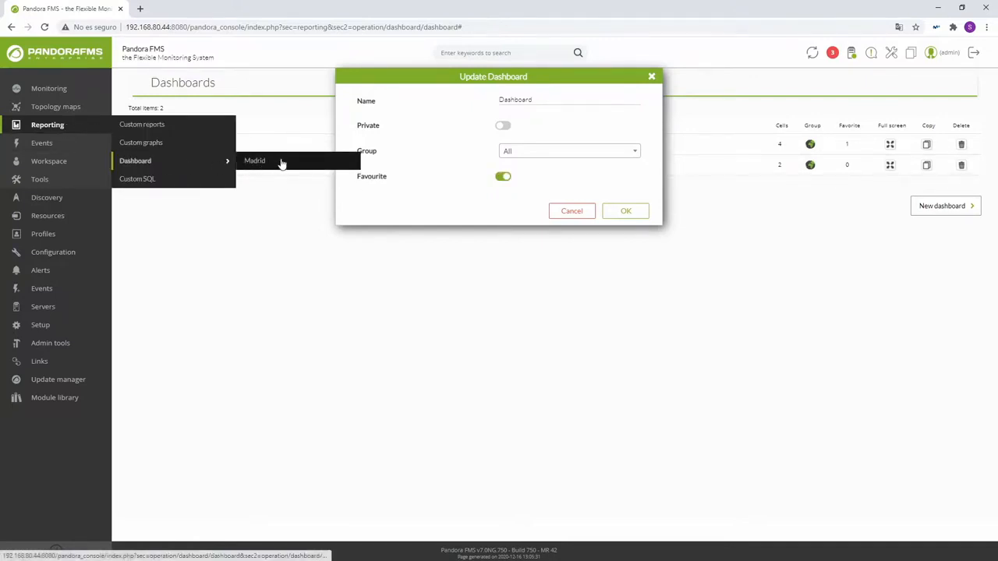
pyautogui.click(503, 178)
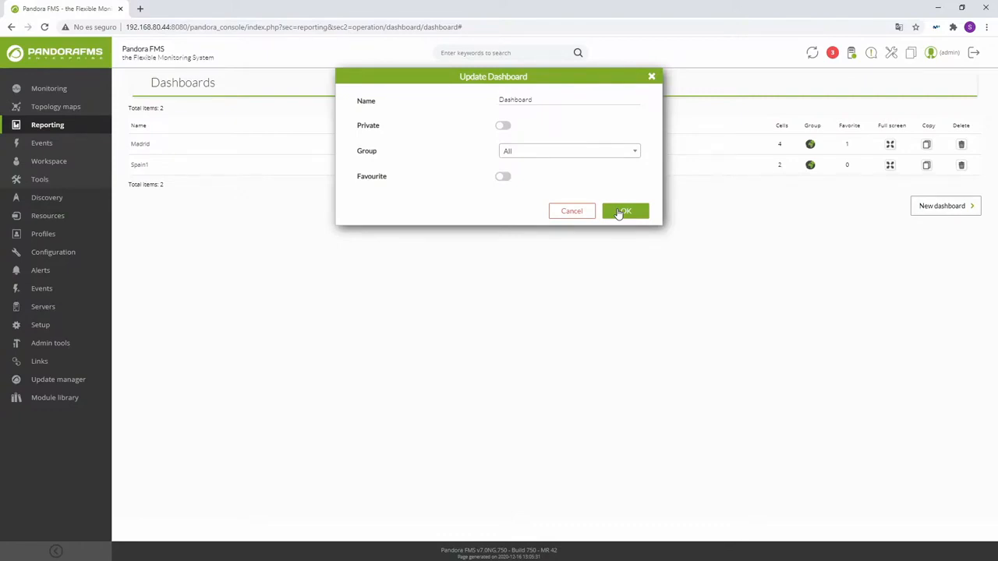
pyautogui.click(623, 211)
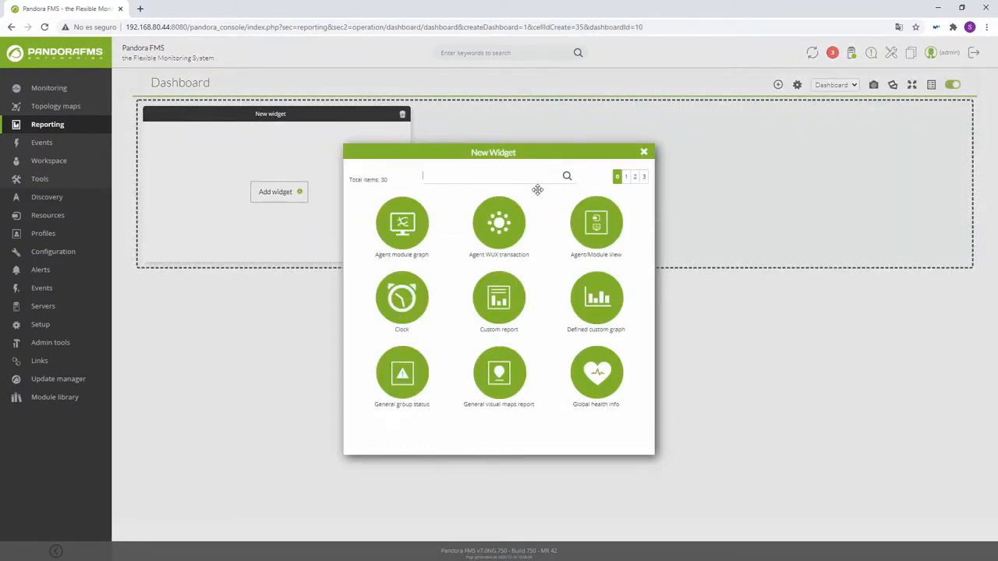
# - Browse the widget catalogue, search 'tree' and add the Tree view widget to the cell
pyautogui.click(627, 179)
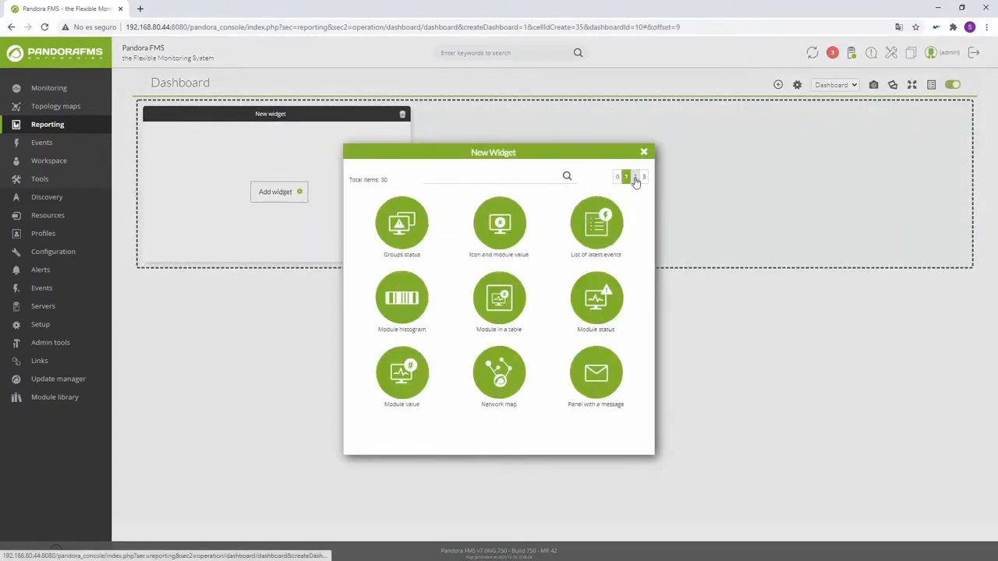
pyautogui.click(634, 179)
pyautogui.click(644, 179)
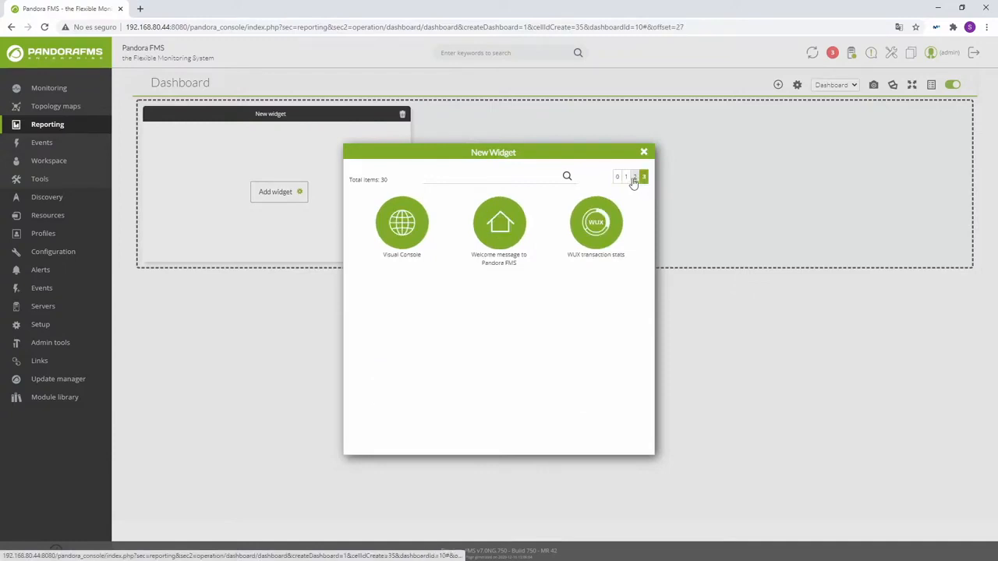
pyautogui.click(617, 178)
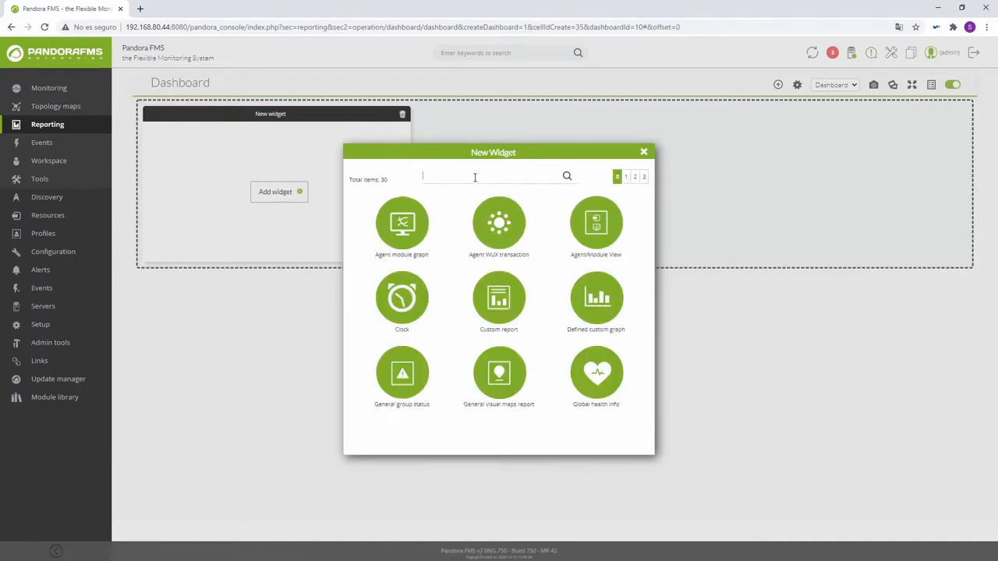
pyautogui.click(474, 177)
pyautogui.write('tree')
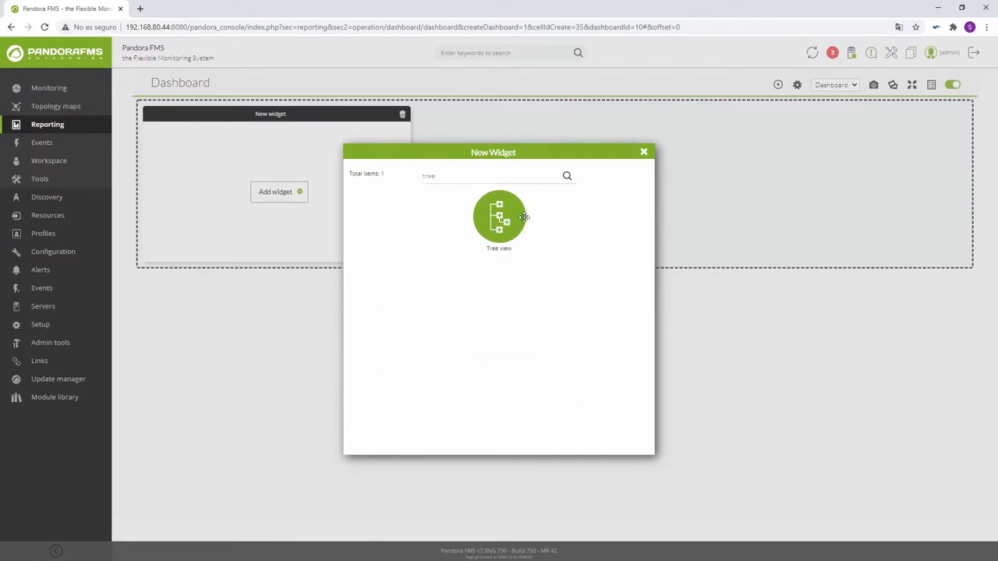
pyautogui.click(508, 218)
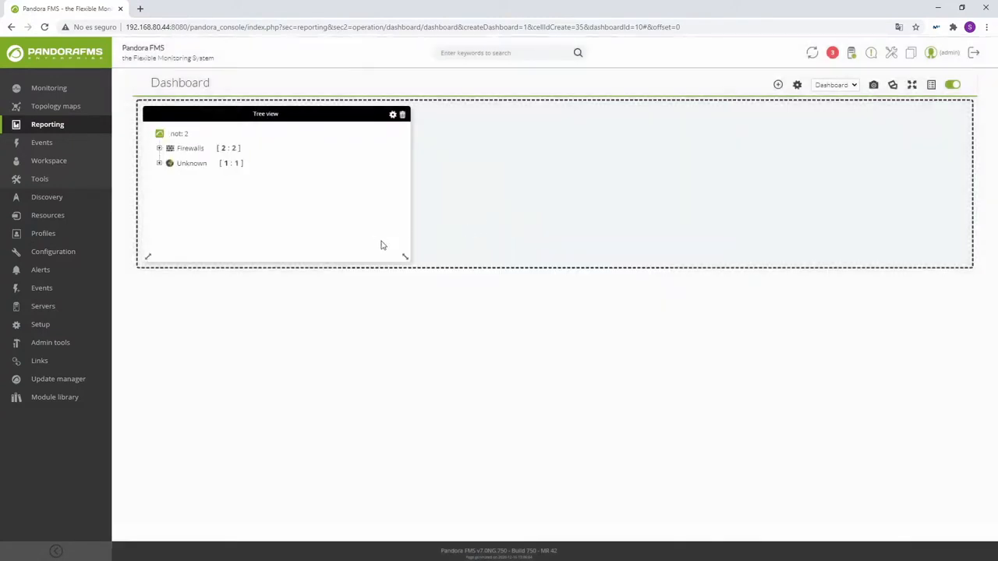
# - Enlarge the Tree view widget and expand Firewalls to list Pacifico - Firewall L2TP's modules
pyautogui.moveTo(405, 257); pyautogui.dragTo(518, 285)
pyautogui.click(159, 149)
pyautogui.click(170, 180)
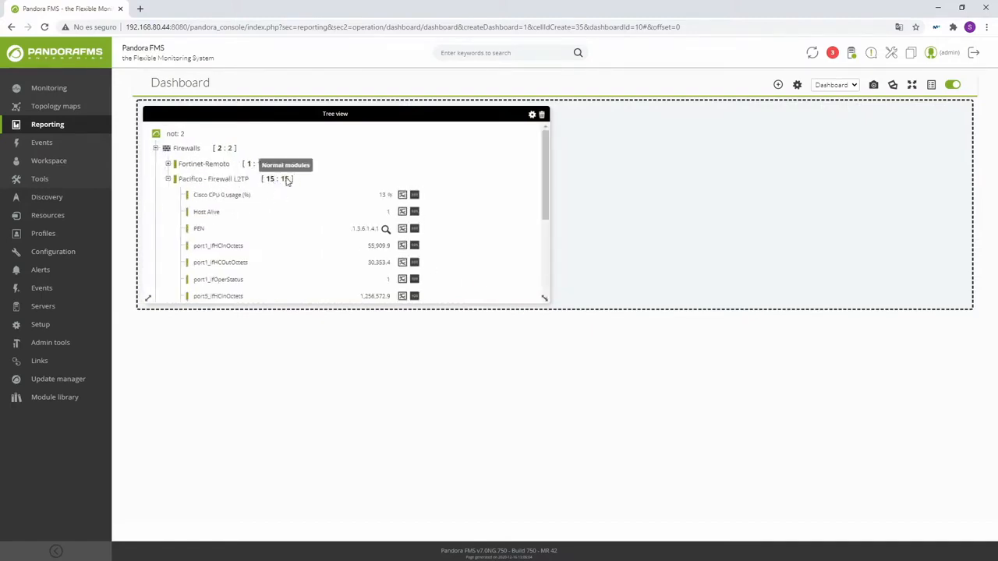
pyautogui.scroll(-2, 227, 218)
pyautogui.scroll(2, 341, 201)
# - View and close the module's CPU usage graph and Cisco CPU usage data table
pyautogui.click(402, 196)
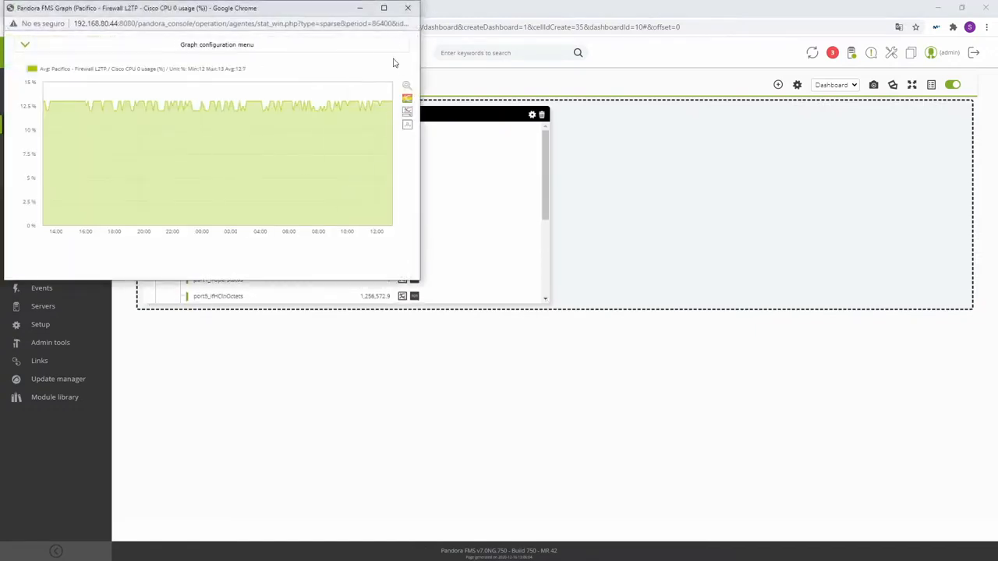
pyautogui.click(403, 7)
pyautogui.click(415, 196)
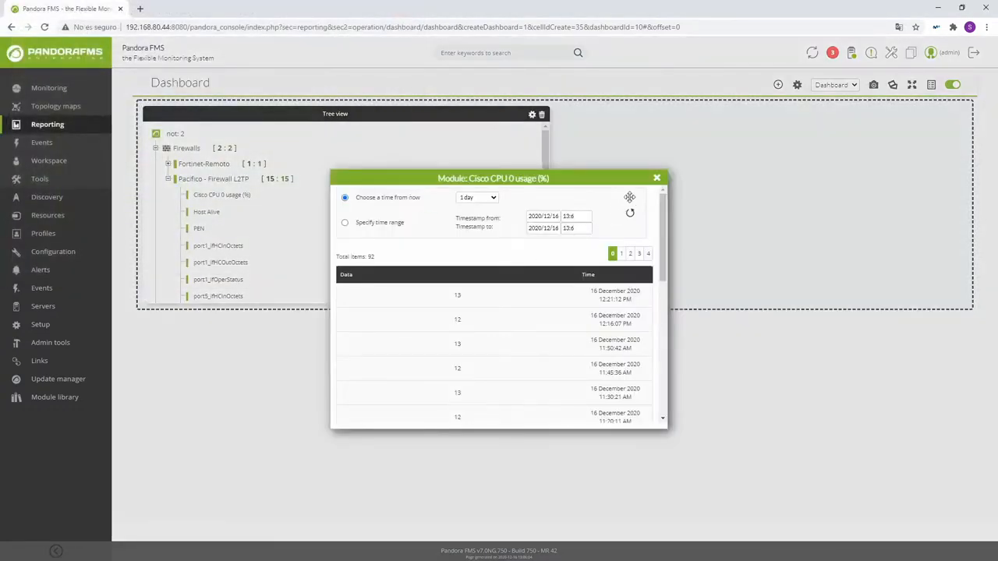
pyautogui.click(659, 177)
# - Open the Pacifico - Firewall L2TP agent page from its info box, then go back
pyautogui.click(209, 182)
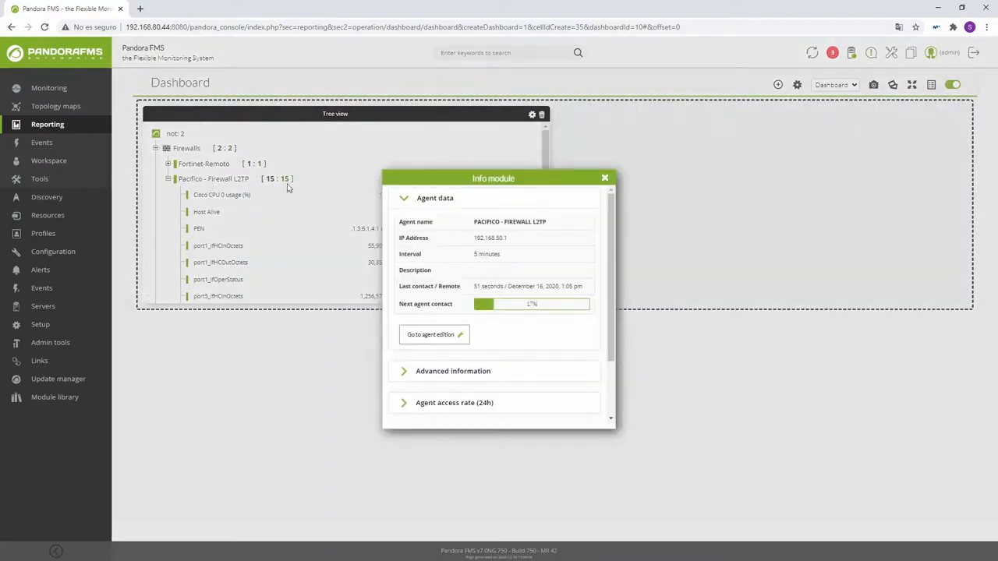
pyautogui.click(493, 224)
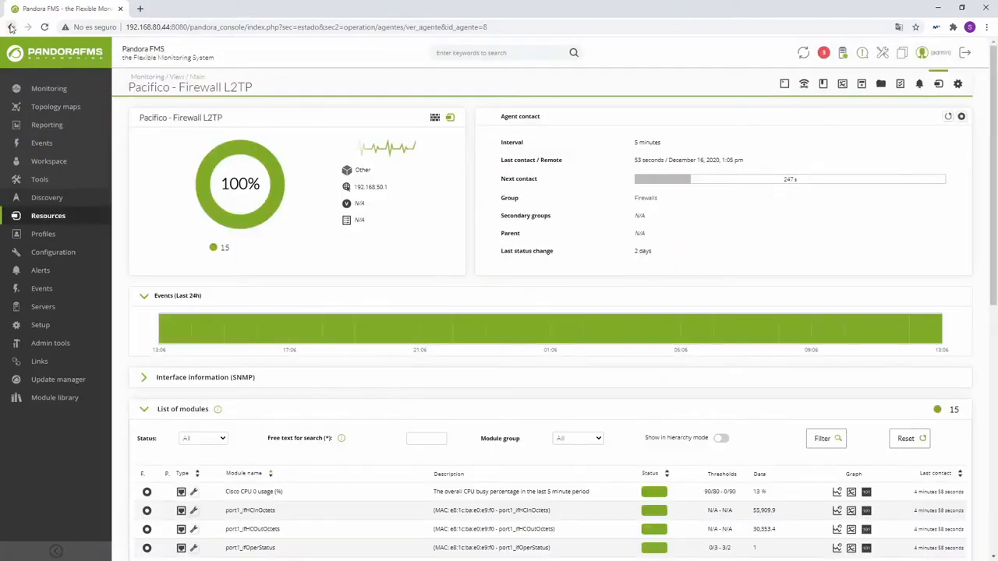
pyautogui.click(12, 28)
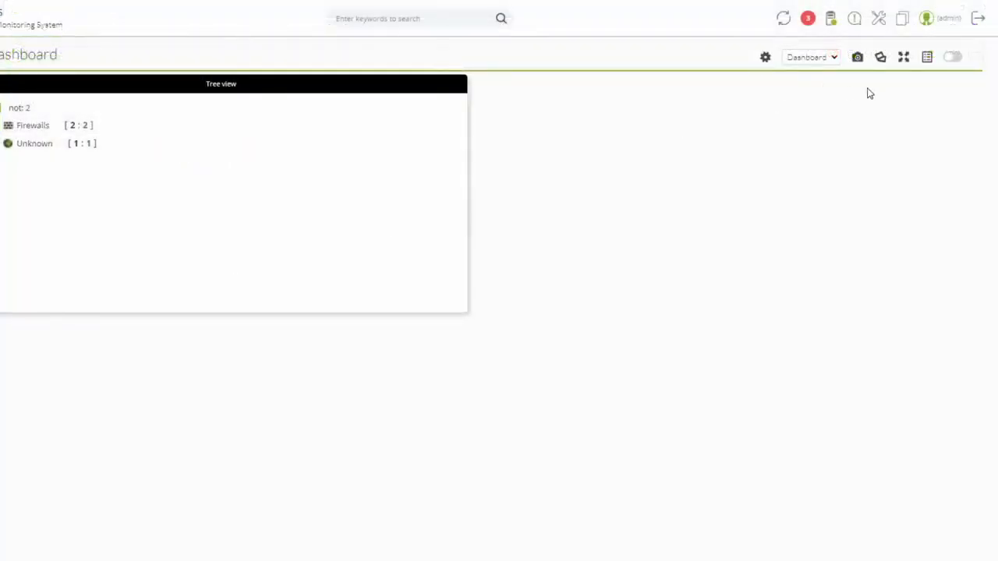
# - In edit mode, add a new cell and place a Visual Console widget found by searching 'visu'
pyautogui.click(953, 58)
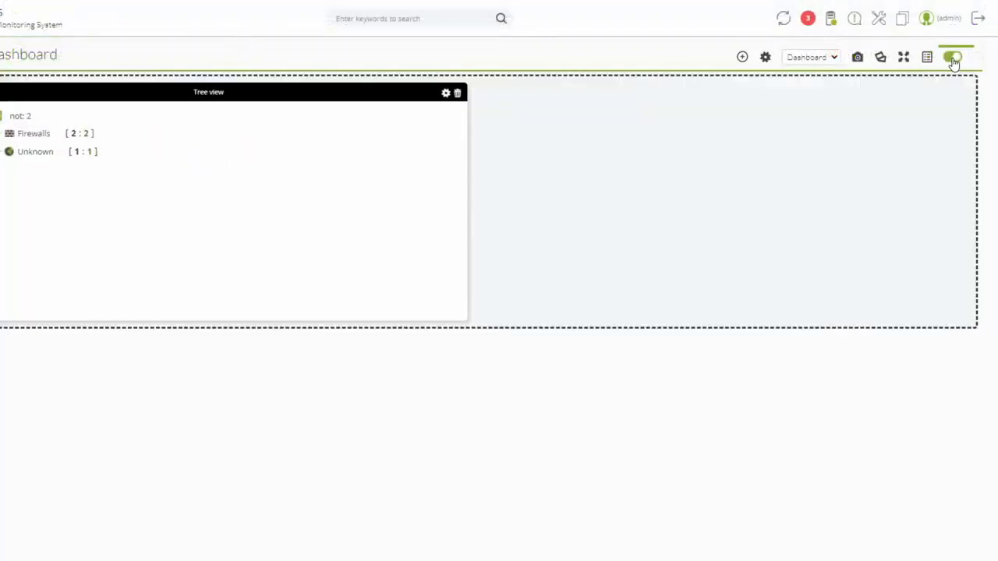
pyautogui.click(742, 58)
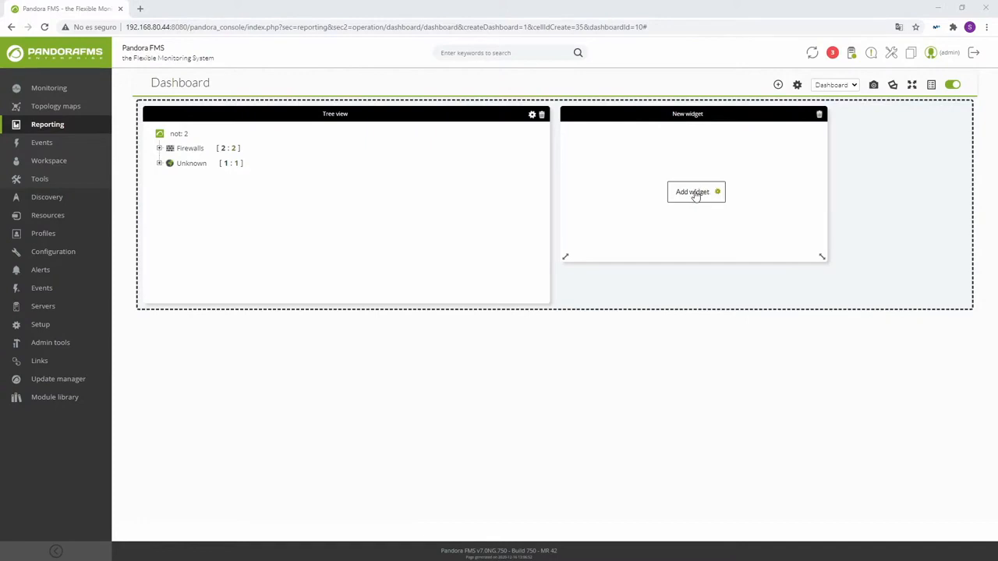
pyautogui.click(693, 193)
pyautogui.click(457, 179)
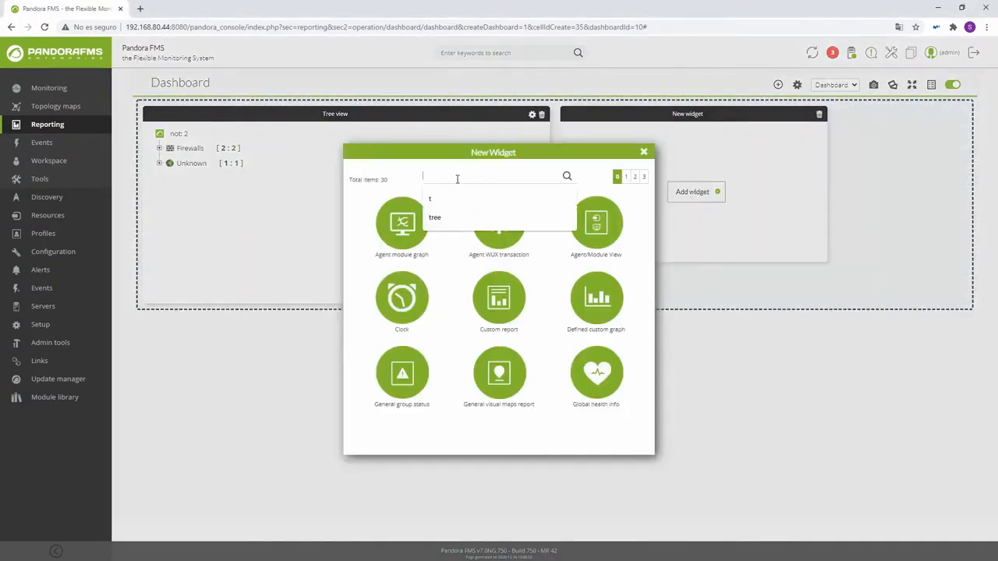
pyautogui.write('visu')
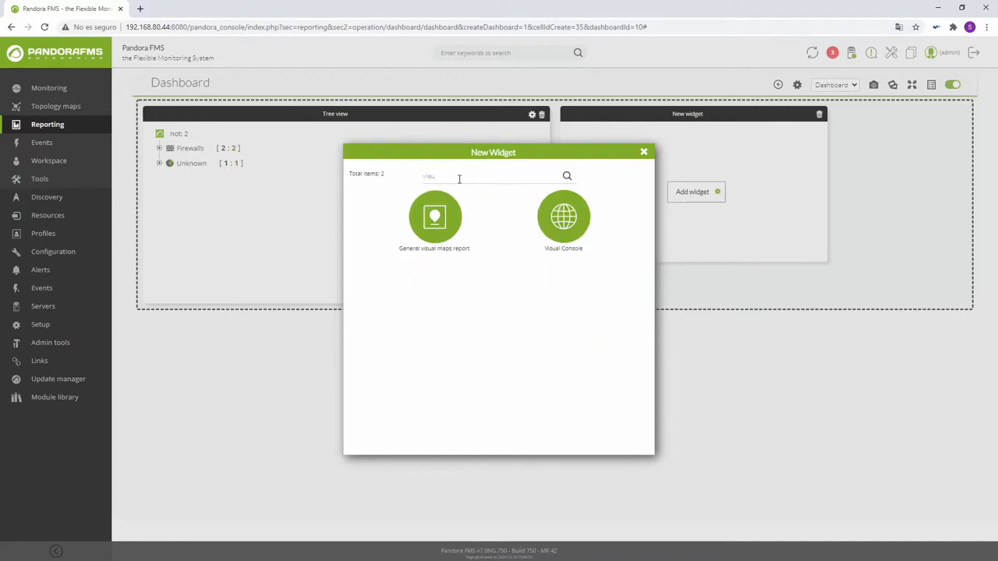
pyautogui.click(553, 215)
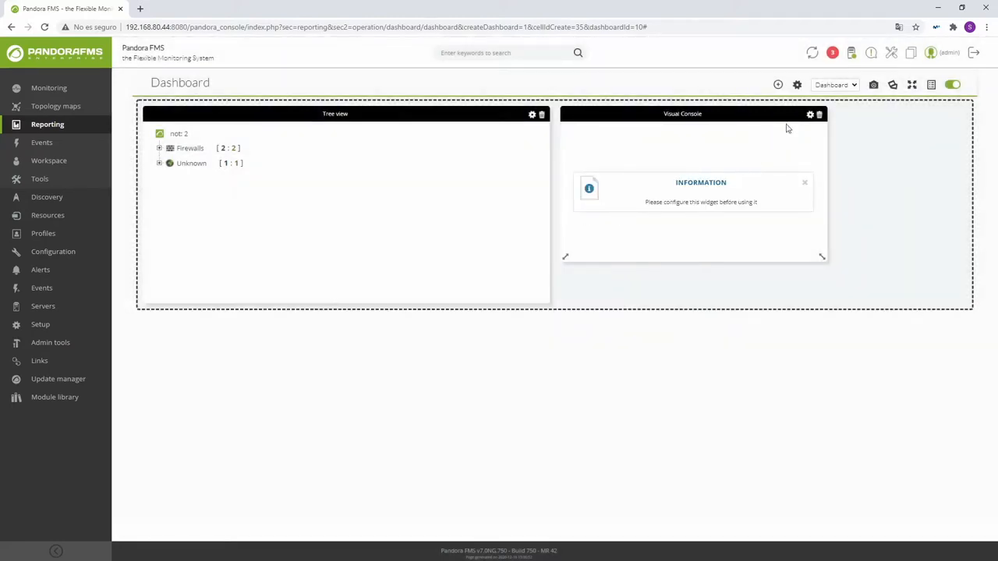
pyautogui.click(810, 114)
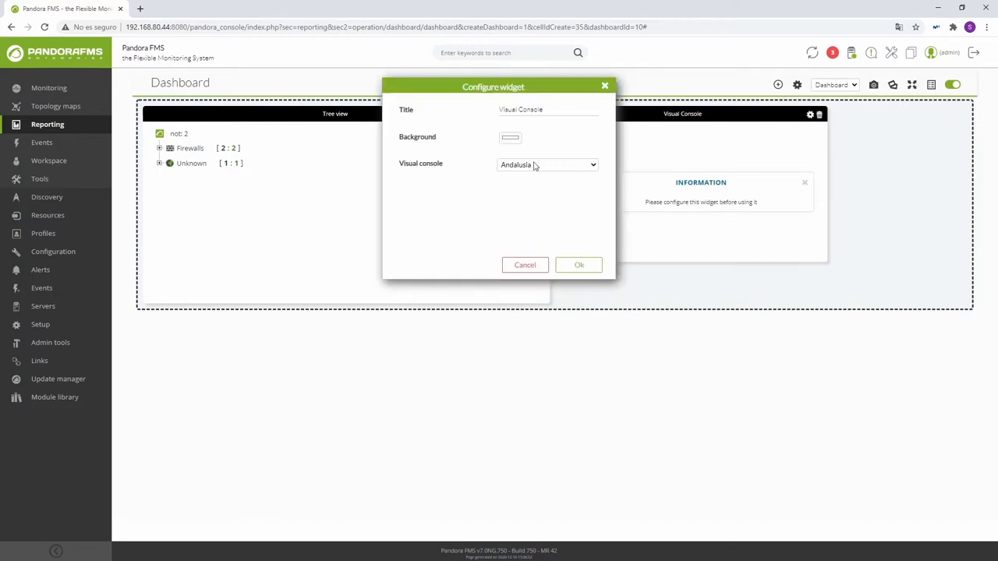
# - Set the Visual Console widget to the Spain map and enlarge it
pyautogui.click(535, 166)
pyautogui.click(527, 272)
pyautogui.click(581, 268)
pyautogui.moveTo(822, 258); pyautogui.dragTo(921, 338)
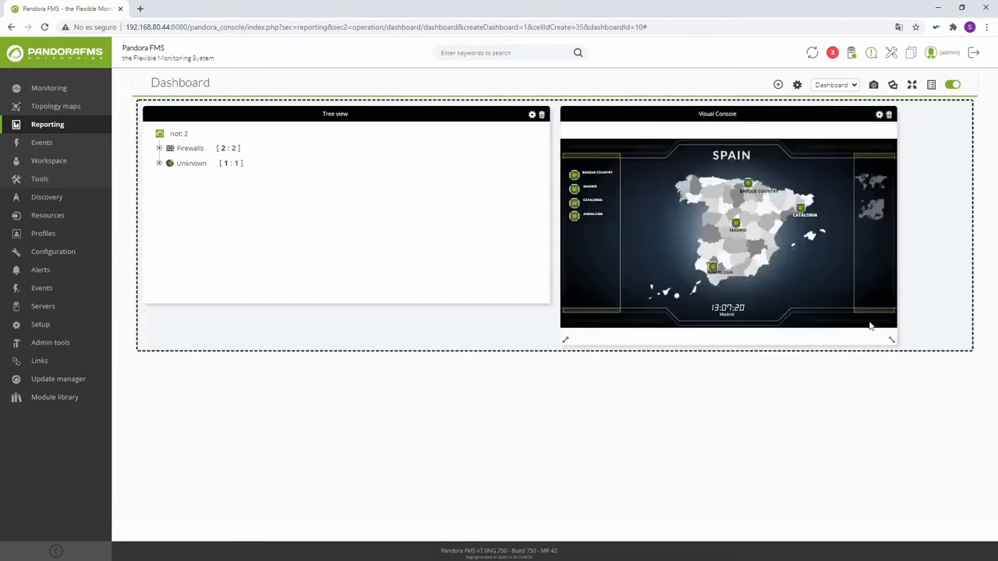
# - Drill into the Madrid map, open its agent, then return to the dashboard
pyautogui.click(737, 224)
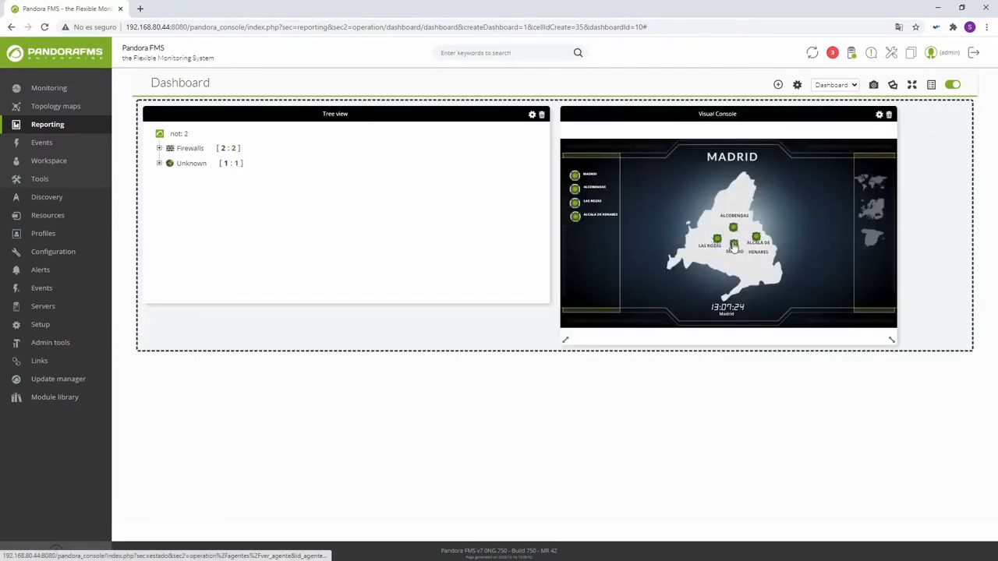
pyautogui.click(734, 246)
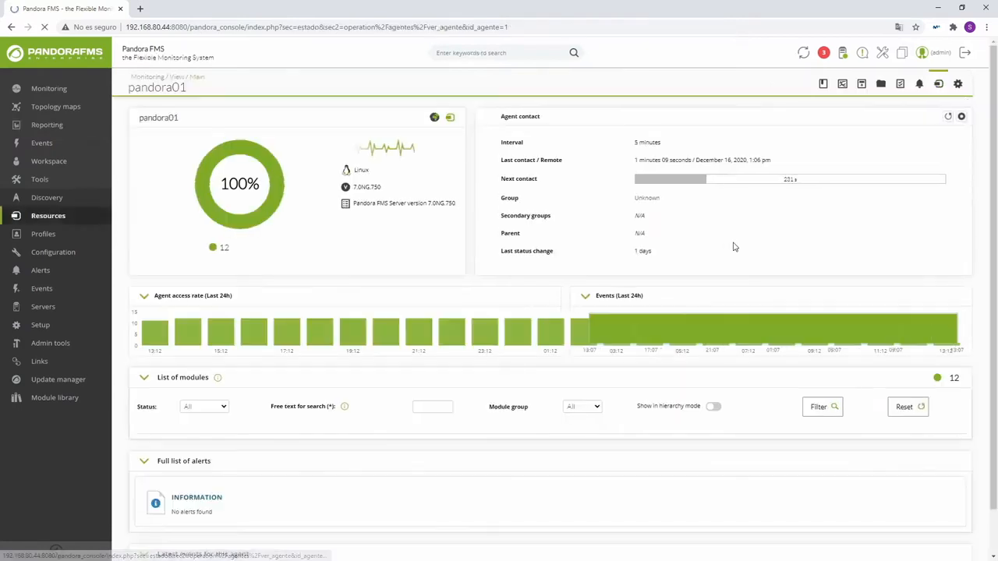
pyautogui.click(11, 28)
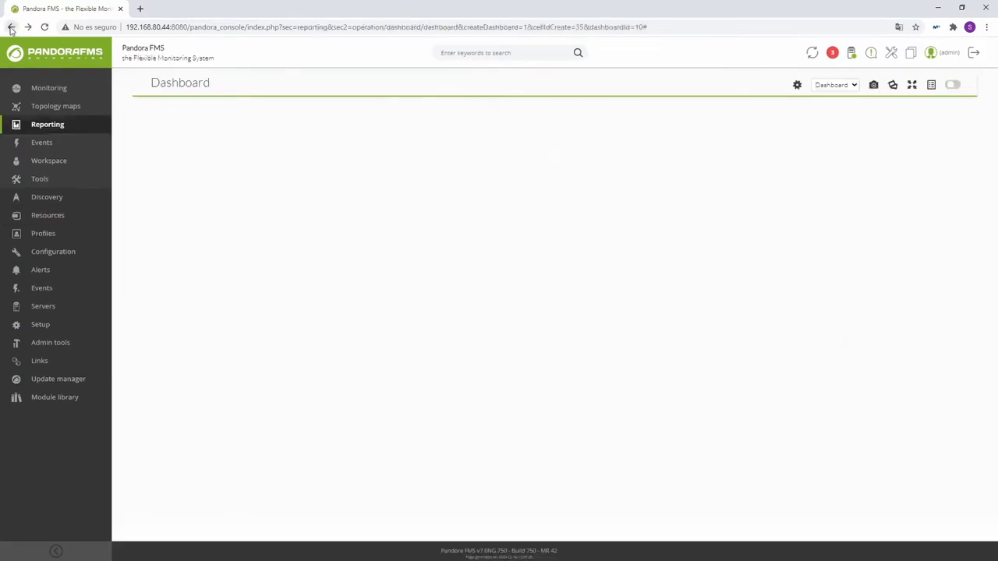
# - Turn on edit mode and add new empty cells to the dashboard
pyautogui.click(950, 84)
pyautogui.click(777, 84)
pyautogui.click(777, 84)
pyautogui.click(777, 84)
# - Add a URL content widget to the left cell showing the pasted demo site address
pyautogui.click(275, 399)
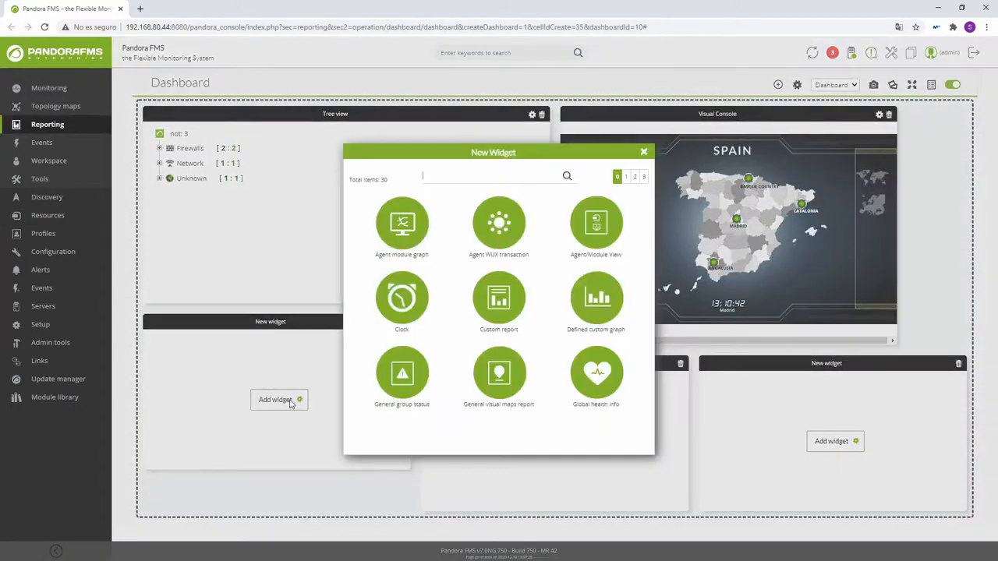
pyautogui.click(438, 180)
pyautogui.write('url')
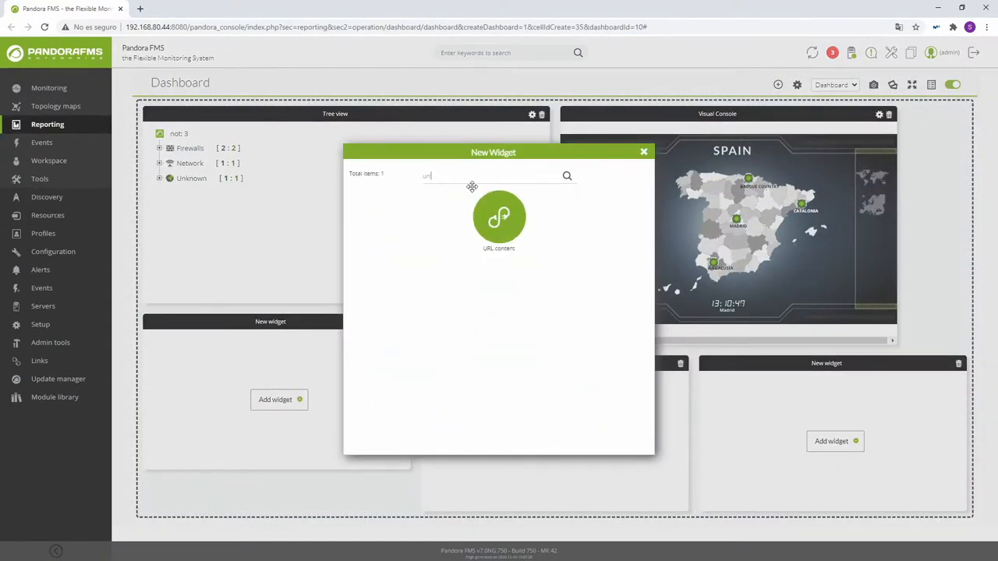
pyautogui.click(508, 234)
pyautogui.click(393, 323)
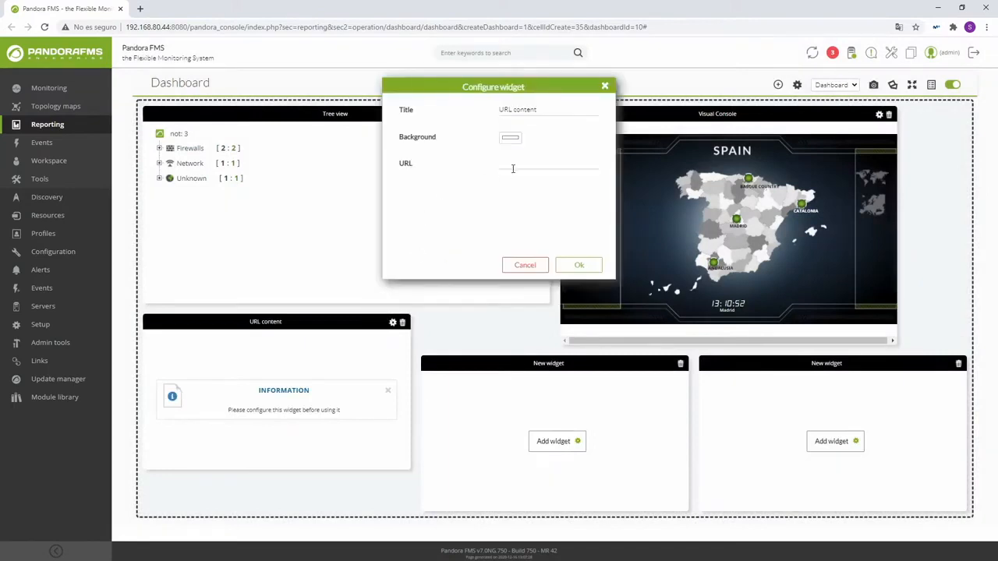
pyautogui.write('https://newdemos.artica.es:8080/')
pyautogui.click(577, 263)
# - Add a List of latest events widget to the middle cell
pyautogui.click(563, 442)
pyautogui.write('eve')
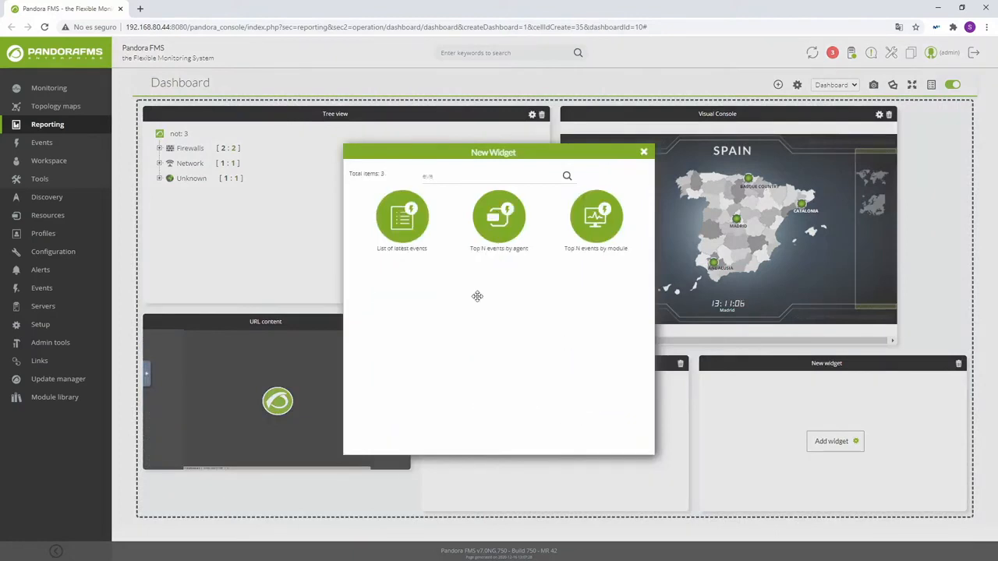
pyautogui.click(399, 227)
# - Set the events widget to 96 max hours old, keeping limit 20, all statuses and severity All
pyautogui.click(670, 364)
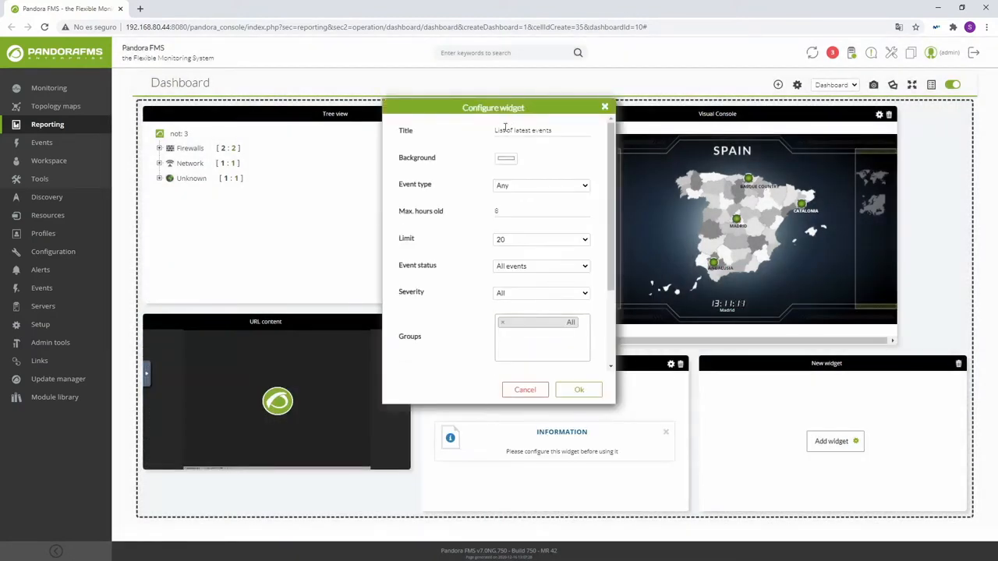
pyautogui.click(512, 186)
pyautogui.click(524, 211)
pyautogui.click(503, 243)
pyautogui.click(519, 242)
pyautogui.click(514, 267)
pyautogui.click(519, 271)
pyautogui.click(514, 293)
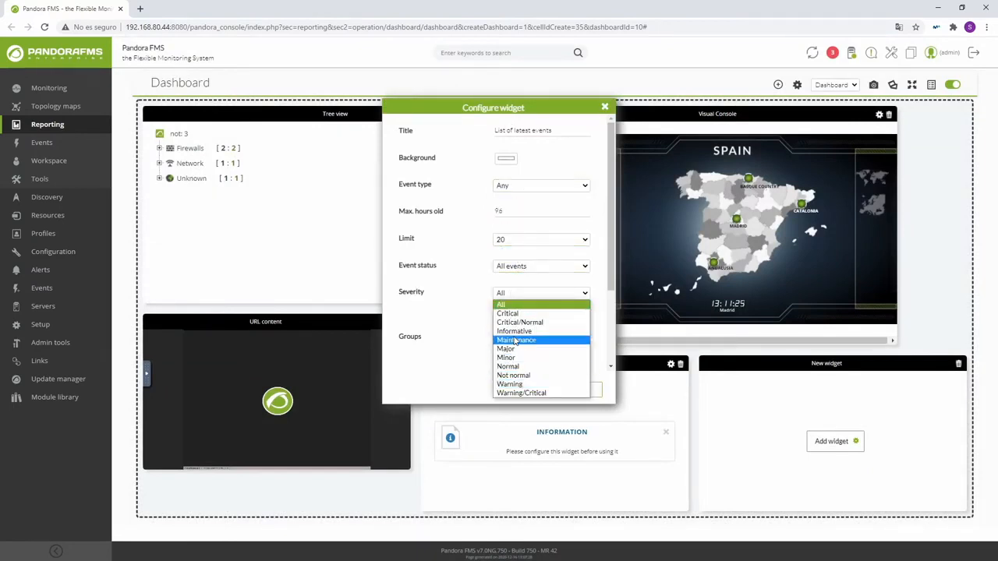
pyautogui.click(519, 301)
pyautogui.click(538, 339)
pyautogui.click(486, 341)
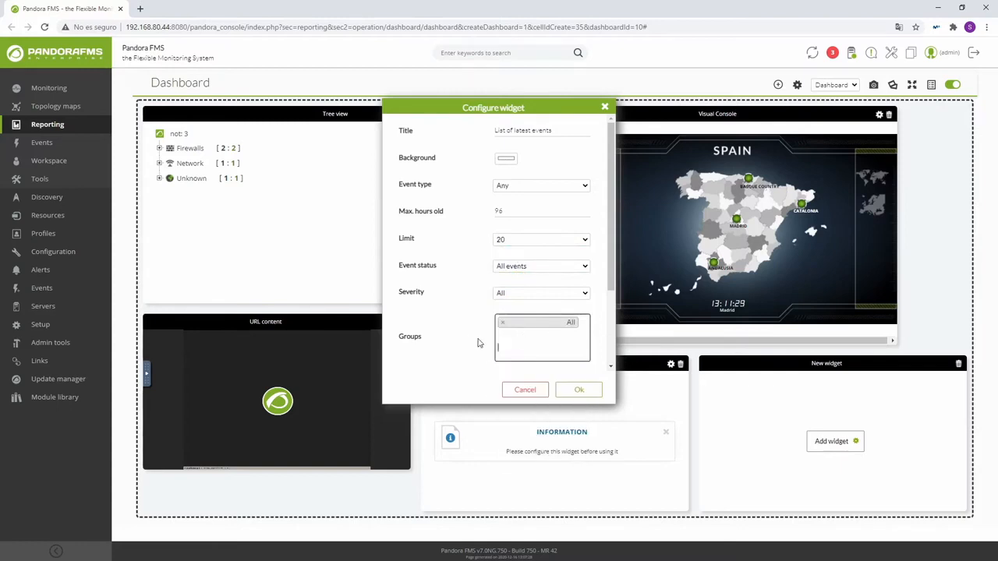
pyautogui.click(580, 390)
# - Search the widget catalogue for 'graph' for the right cell
pyautogui.click(853, 442)
pyautogui.click(474, 179)
pyautogui.write('graph')
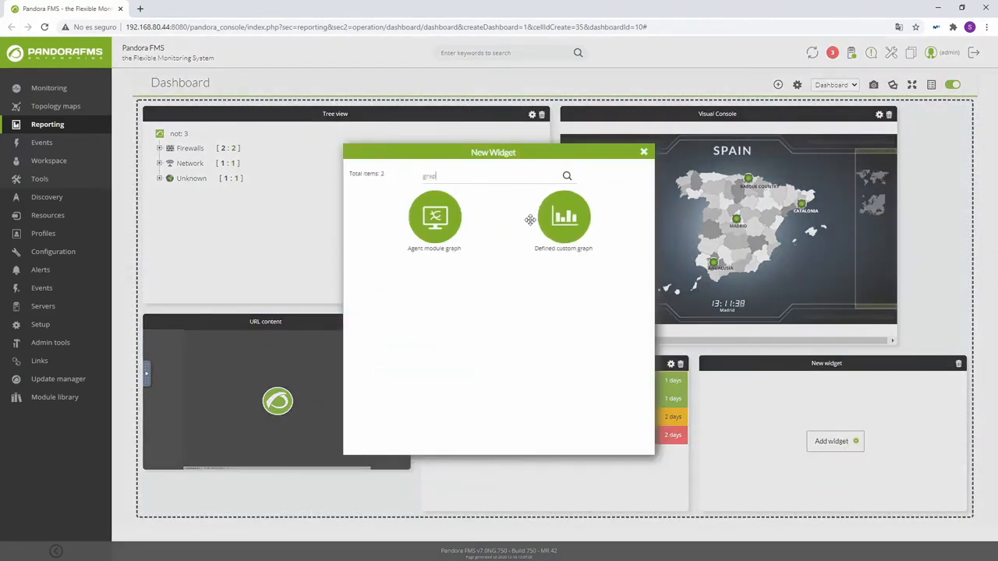
# - Add a Defined custom graph widget using the Tabular graph drawn as lines
pyautogui.click(559, 228)
pyautogui.click(949, 363)
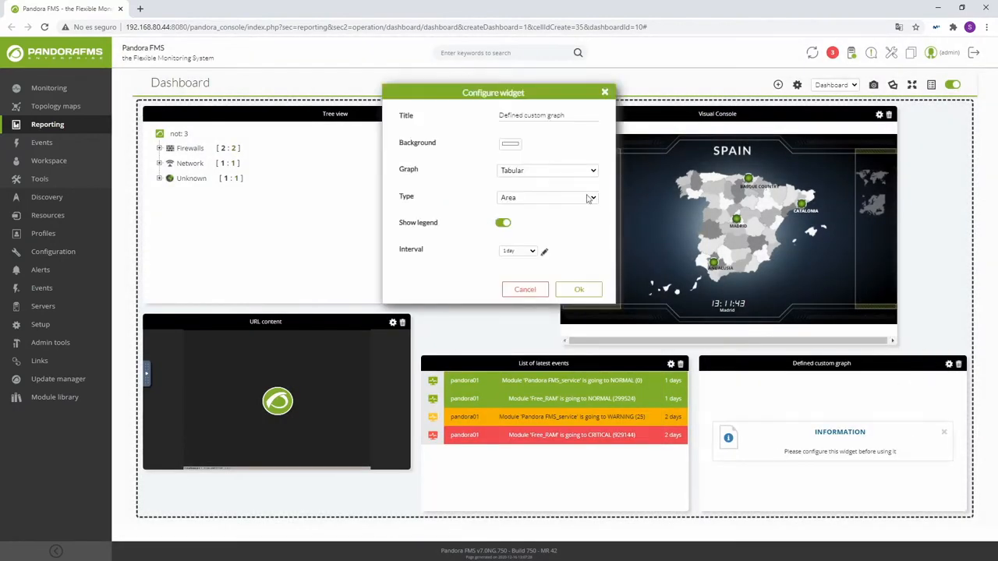
pyautogui.click(527, 171)
pyautogui.click(529, 179)
pyautogui.click(529, 197)
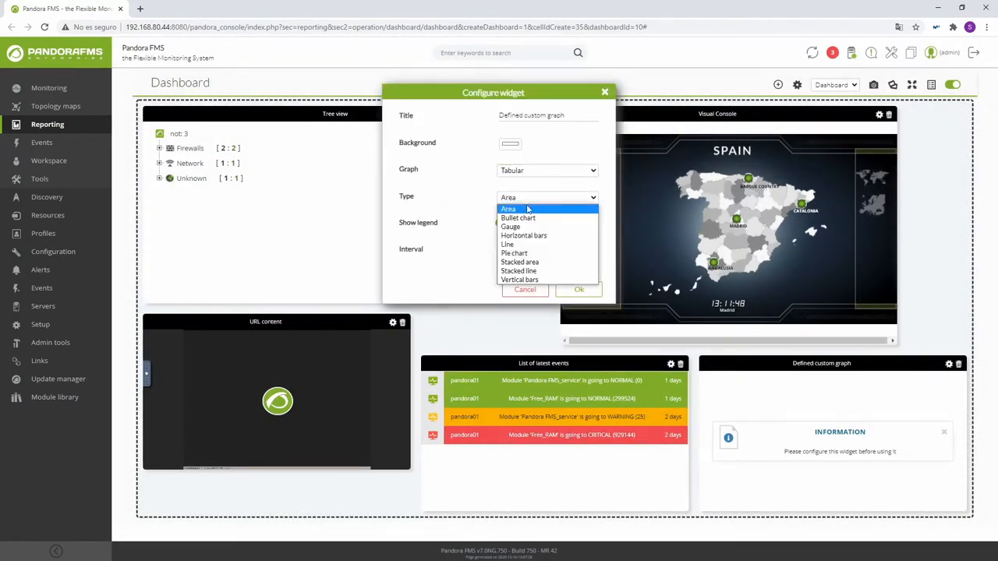
pyautogui.click(526, 247)
# - Set the custom graph's interval to 2 days and save the settings
pyautogui.click(503, 224)
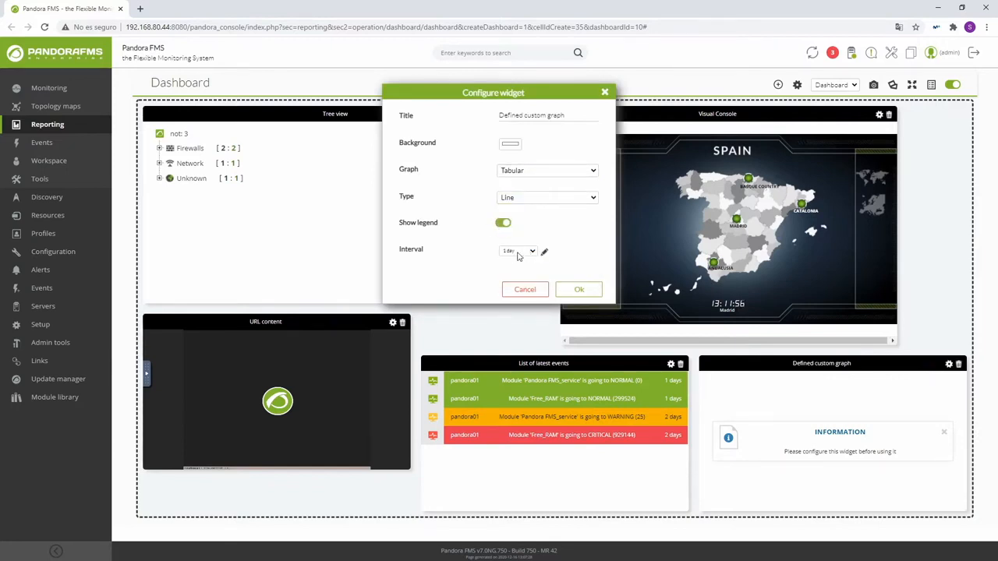
pyautogui.click(544, 251)
pyautogui.click(526, 265)
pyautogui.click(510, 309)
pyautogui.click(538, 251)
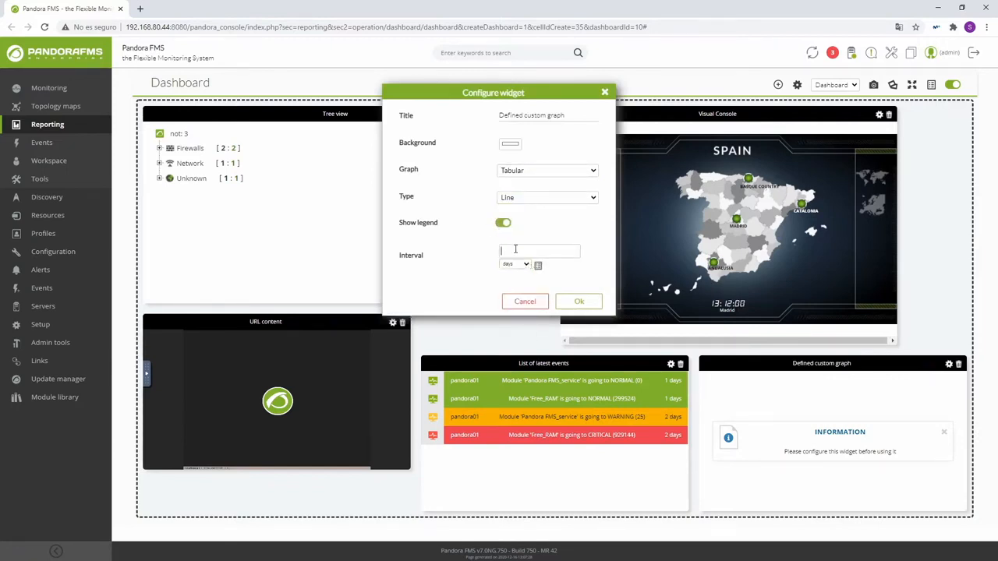
pyautogui.write('2')
pyautogui.click(578, 304)
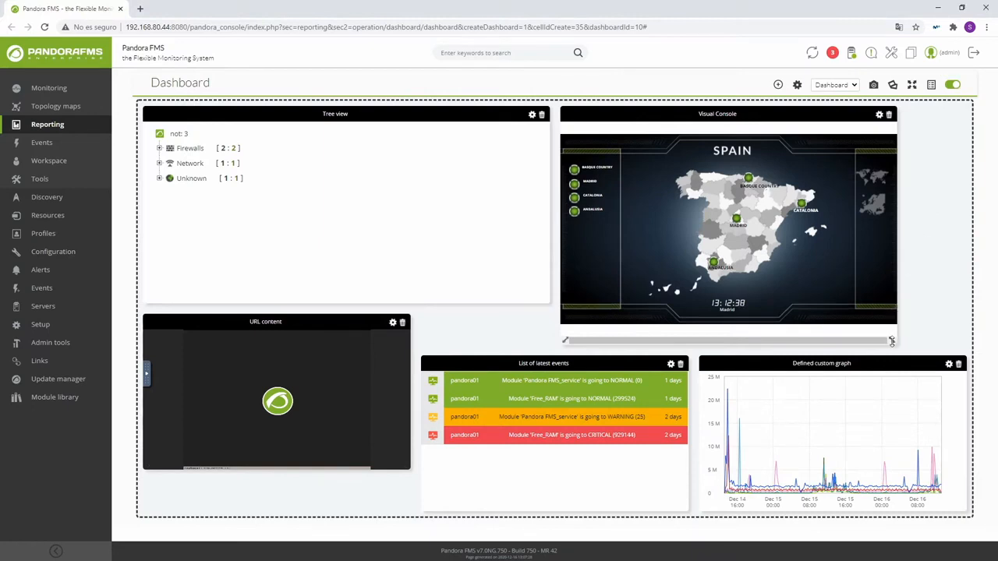
# - Resize Visual Console and Tree view, and place URL content between the events list and graph
pyautogui.moveTo(893, 337); pyautogui.dragTo(965, 360)
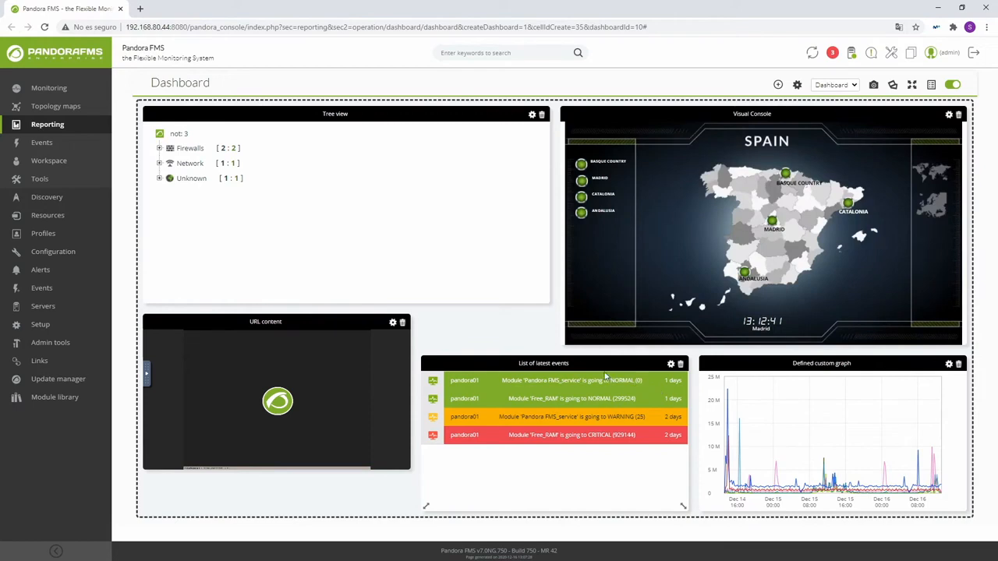
pyautogui.moveTo(582, 363); pyautogui.dragTo(314, 354)
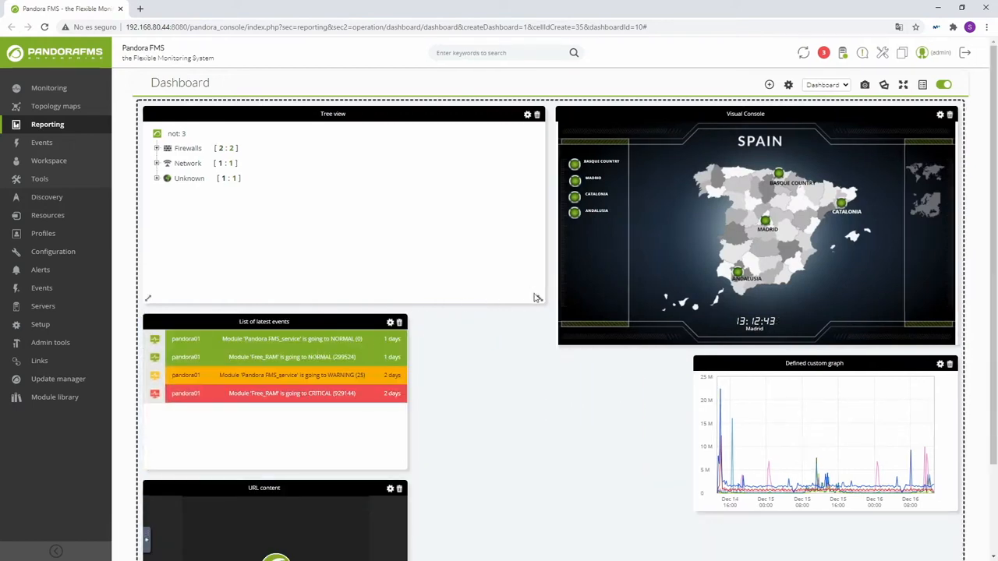
pyautogui.moveTo(538, 297); pyautogui.dragTo(537, 350)
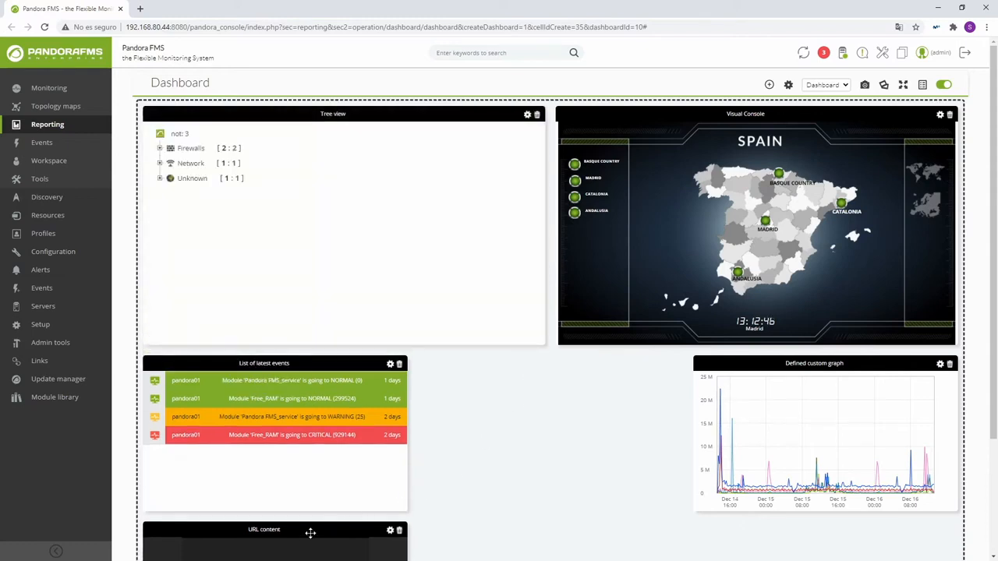
pyautogui.moveTo(305, 534); pyautogui.dragTo(577, 392)
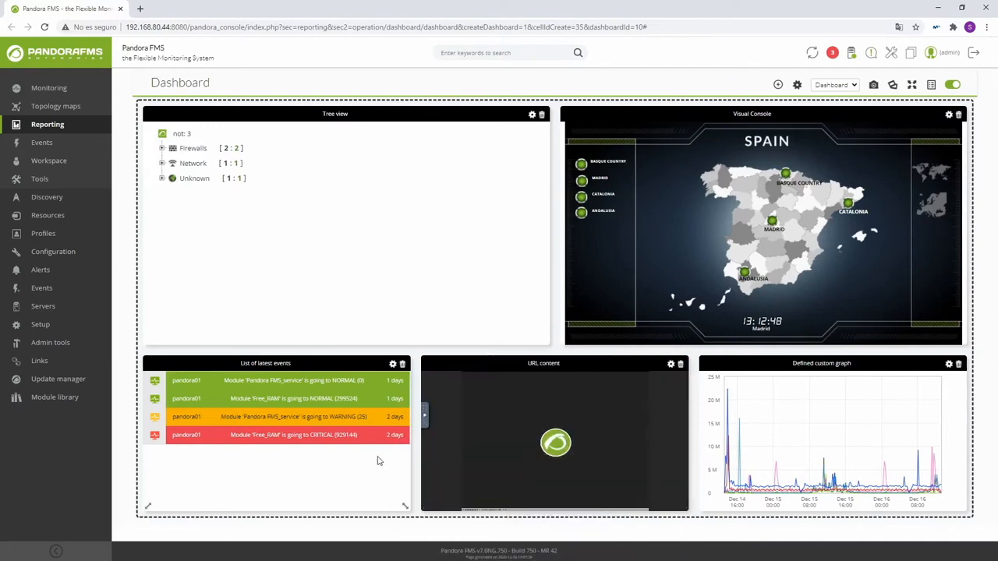
# - Turn off edit mode and display the dashboard in full screen mode
pyautogui.click(956, 87)
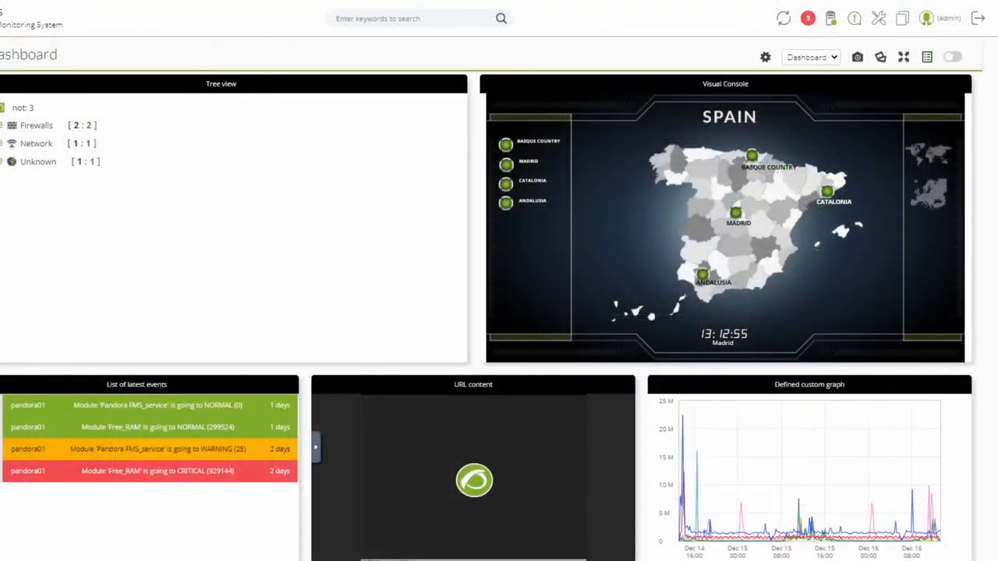
pyautogui.click(951, 59)
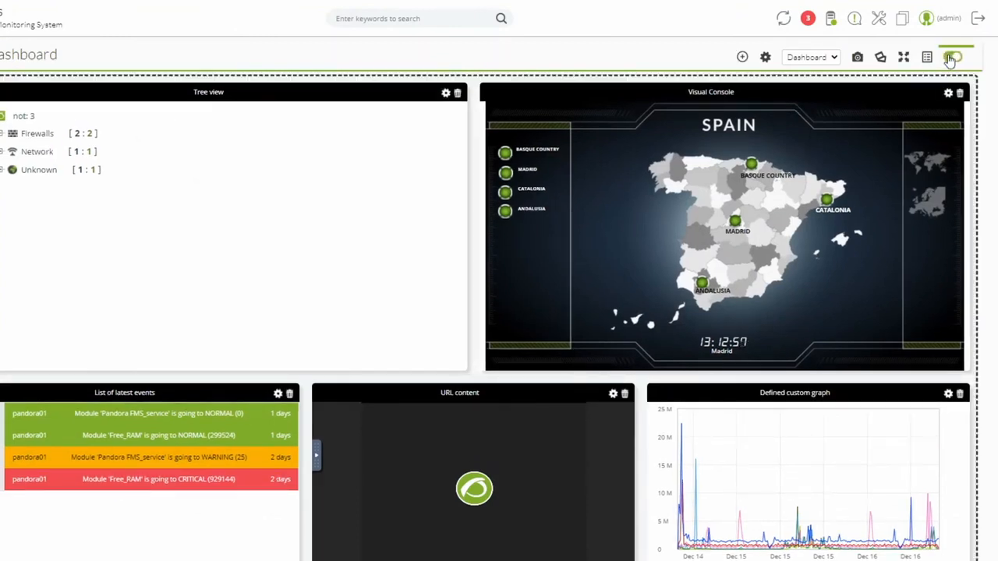
pyautogui.click(951, 58)
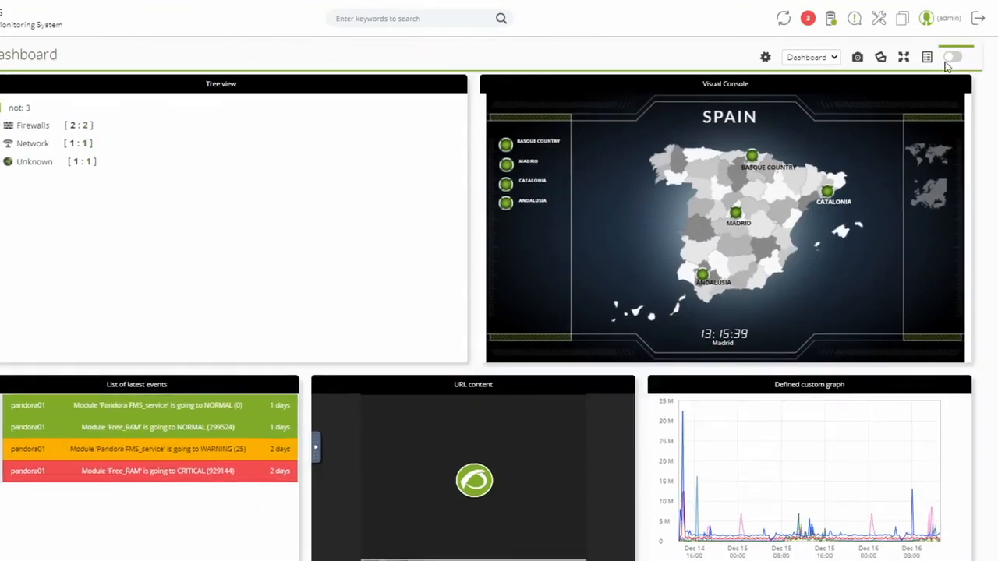
pyautogui.click(905, 61)
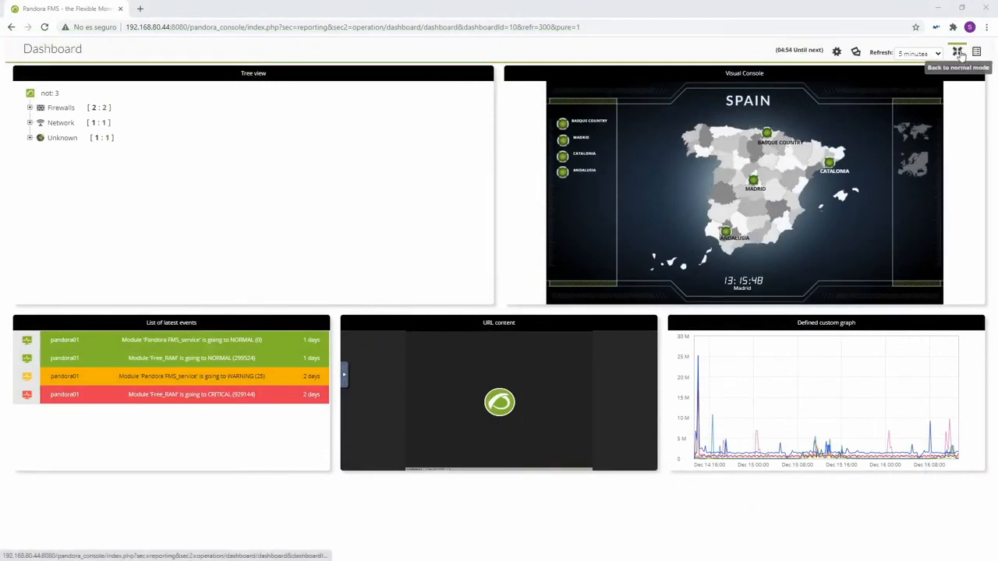
# - Return to normal console view and briefly open, then close, the dashboard's public link
pyautogui.click(919, 53)
pyautogui.click(934, 55)
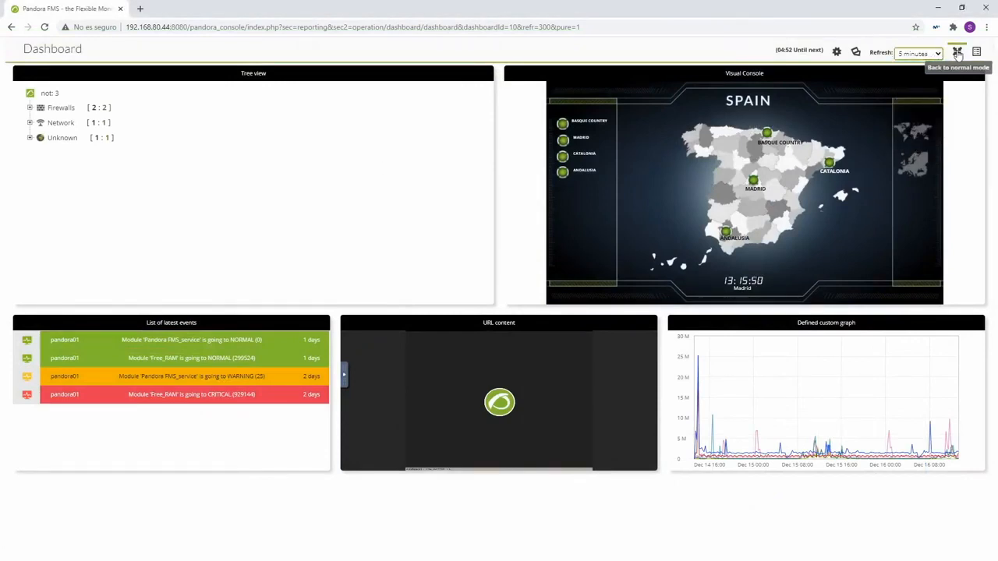
pyautogui.click(957, 51)
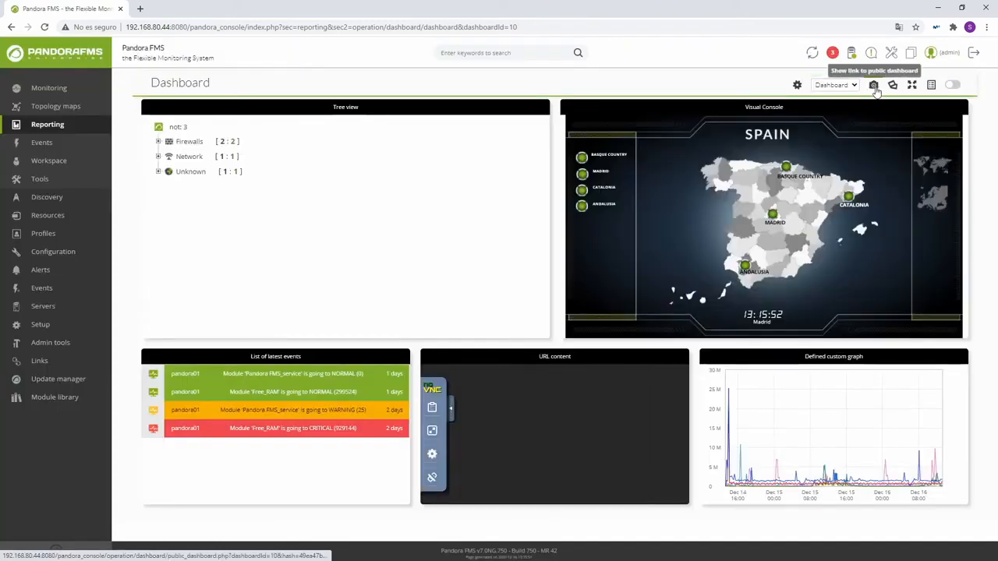
pyautogui.click(893, 84)
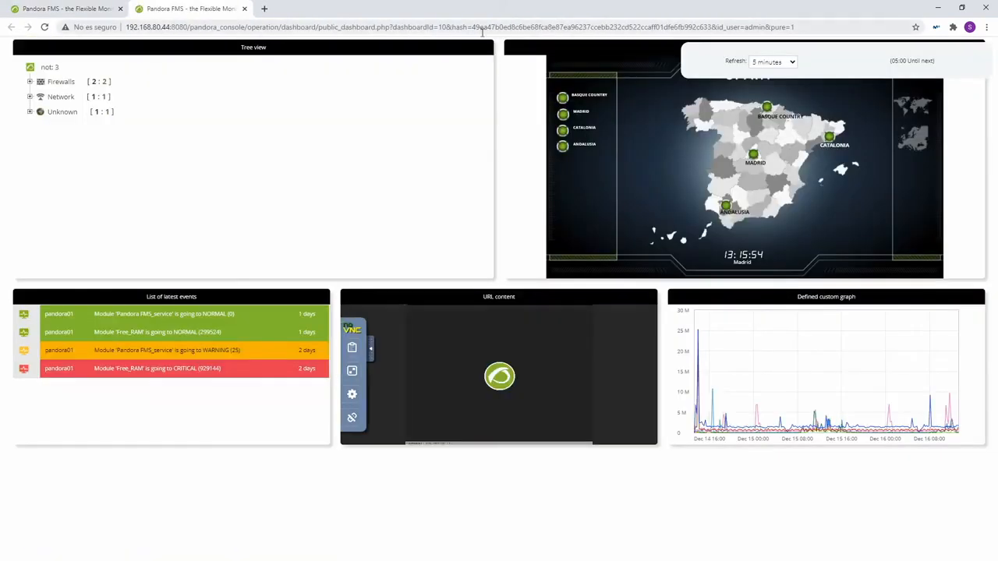
pyautogui.click(244, 8)
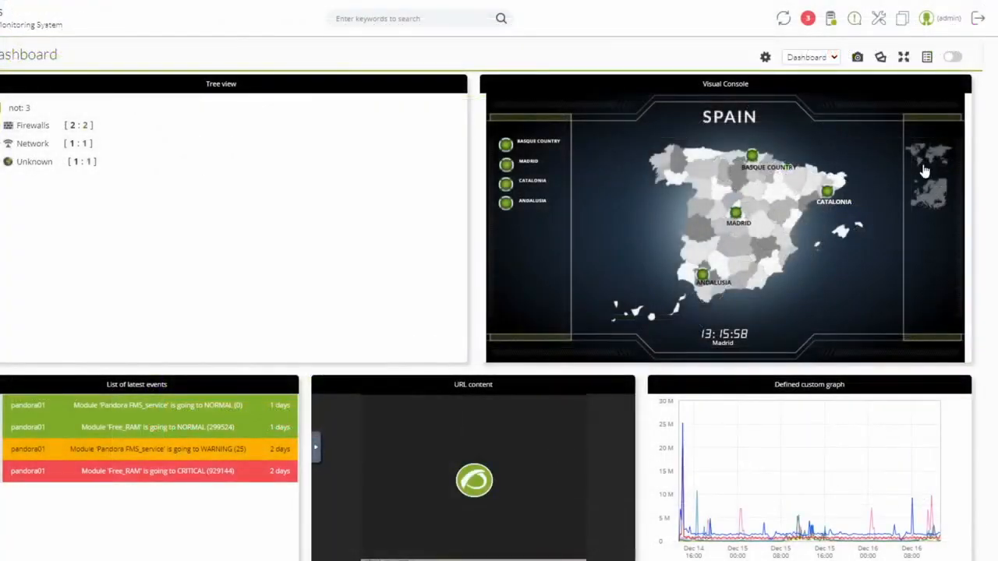
# - Switch to the Spain1 dashboard and then back to Dashboard
pyautogui.click(834, 58)
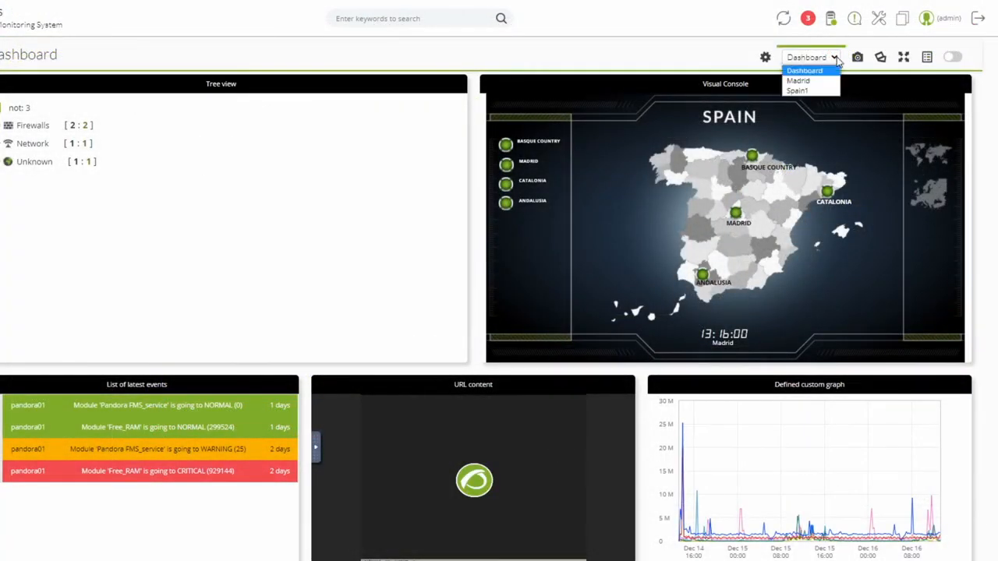
pyautogui.click(804, 92)
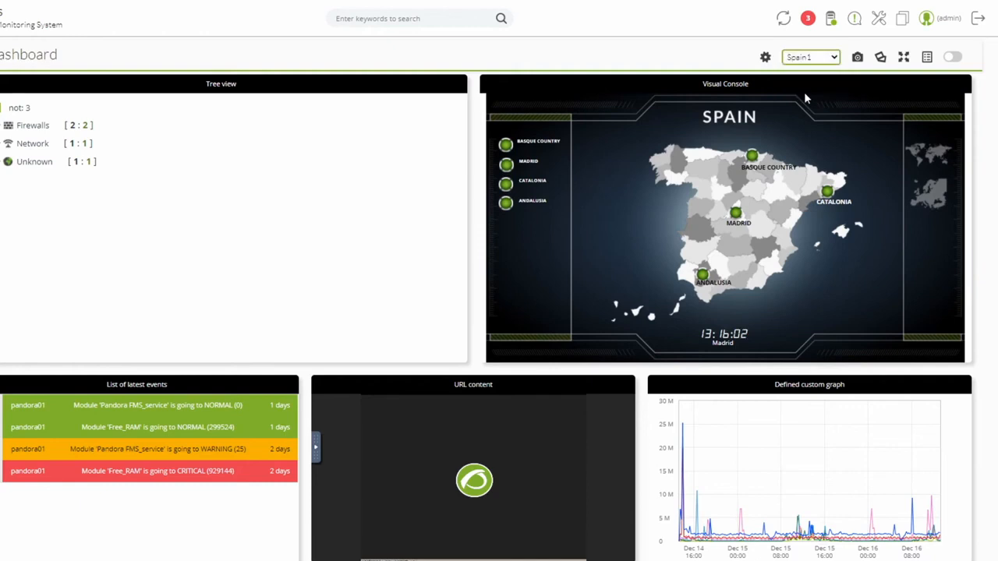
pyautogui.click(834, 60)
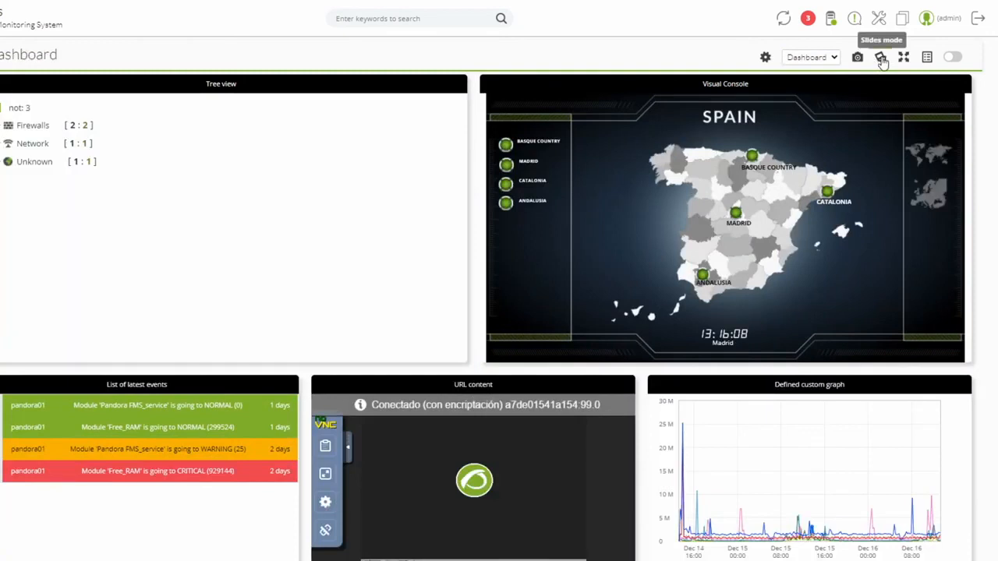
# - Start a slideshow of the Dashboard, Madrid and Spain1 dashboards, changing every 30 seconds
pyautogui.click(881, 59)
pyautogui.moveTo(365, 79); pyautogui.dragTo(376, 101)
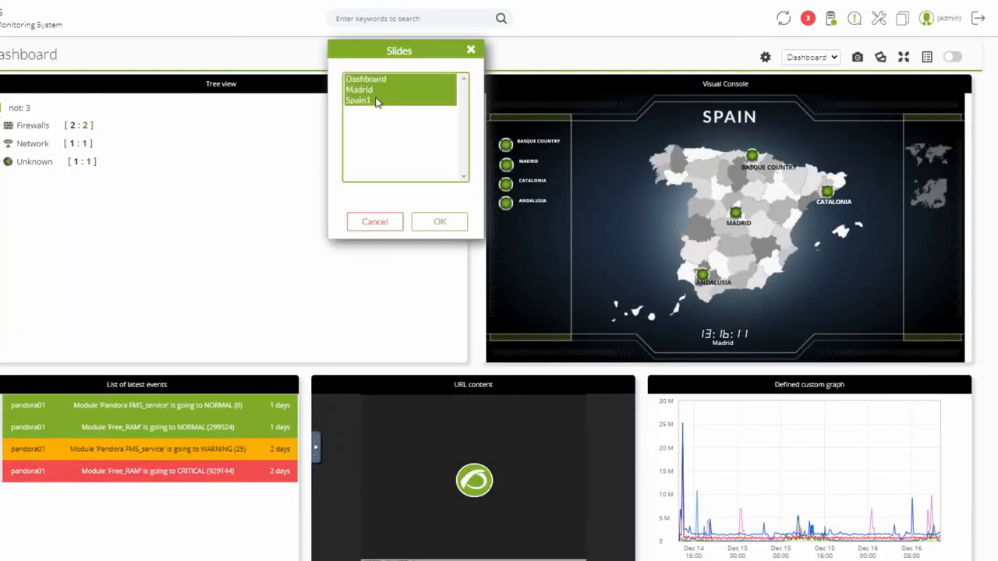
pyautogui.click(440, 222)
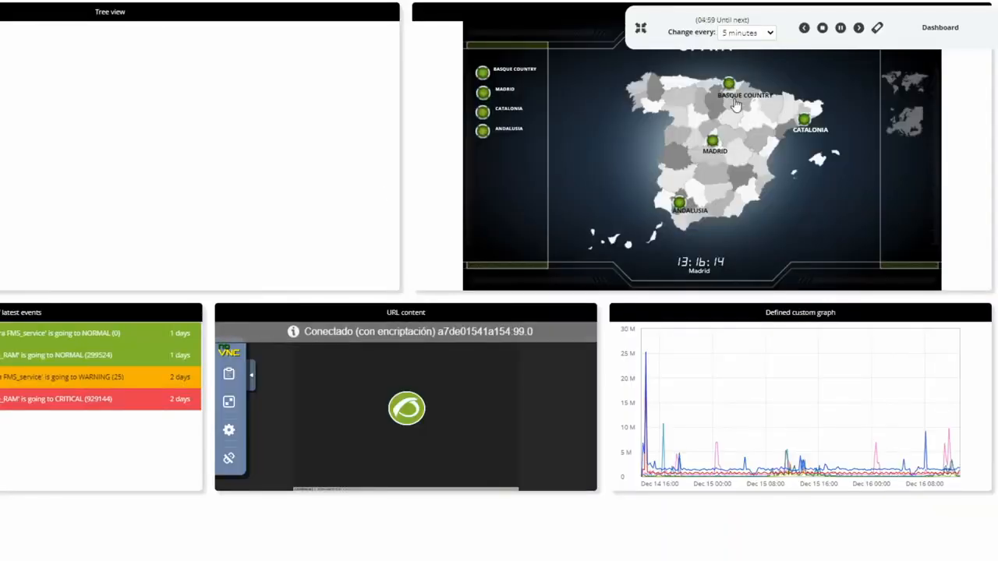
pyautogui.click(747, 33)
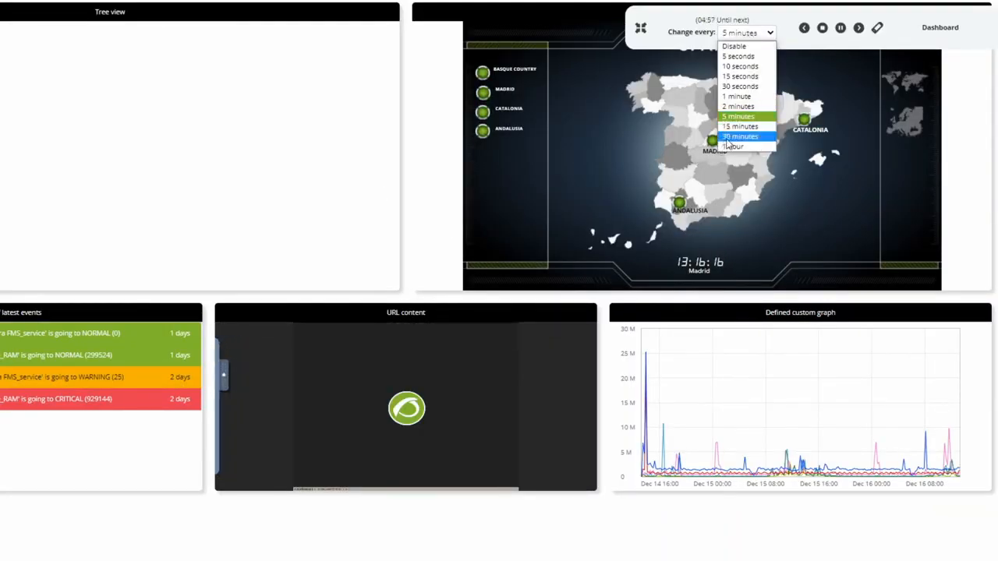
pyautogui.click(739, 86)
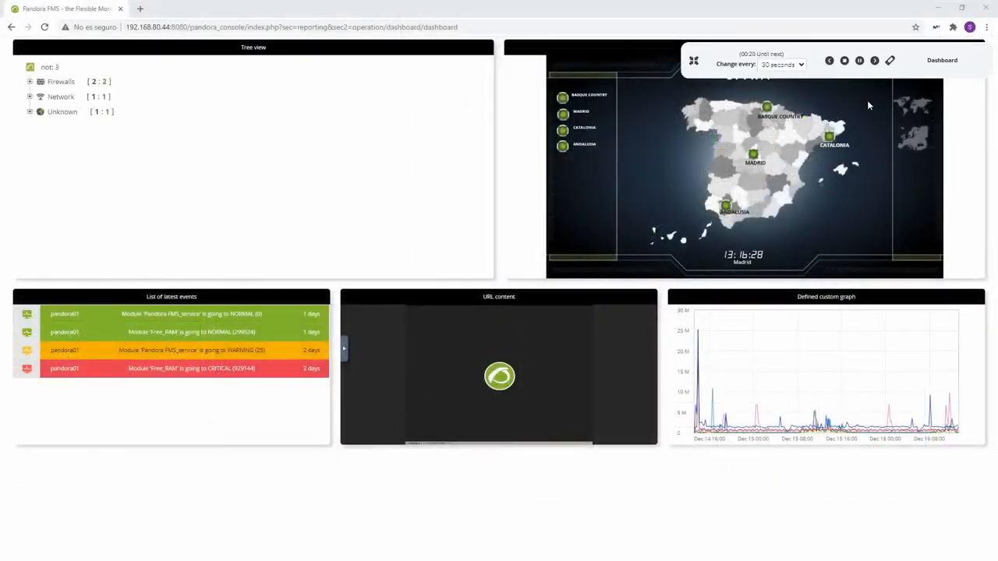
# - Advance through the slides, including Spain1, then exit full screen
pyautogui.click(872, 62)
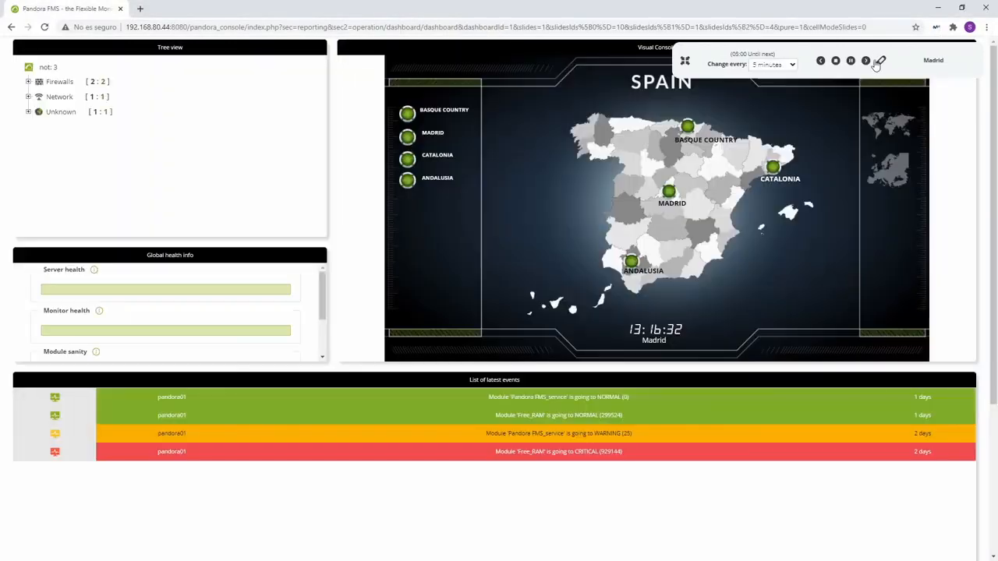
pyautogui.click(867, 62)
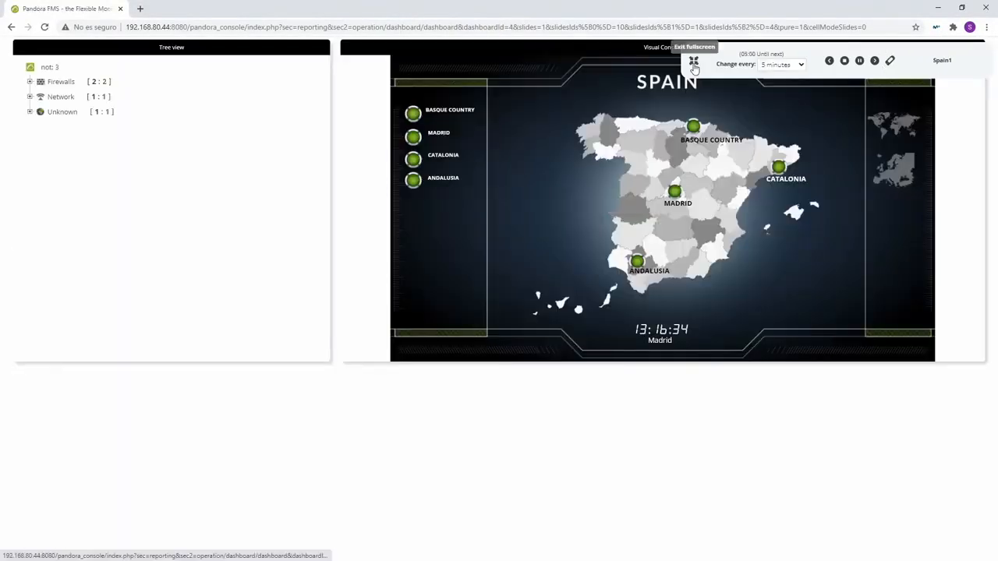
pyautogui.click(874, 61)
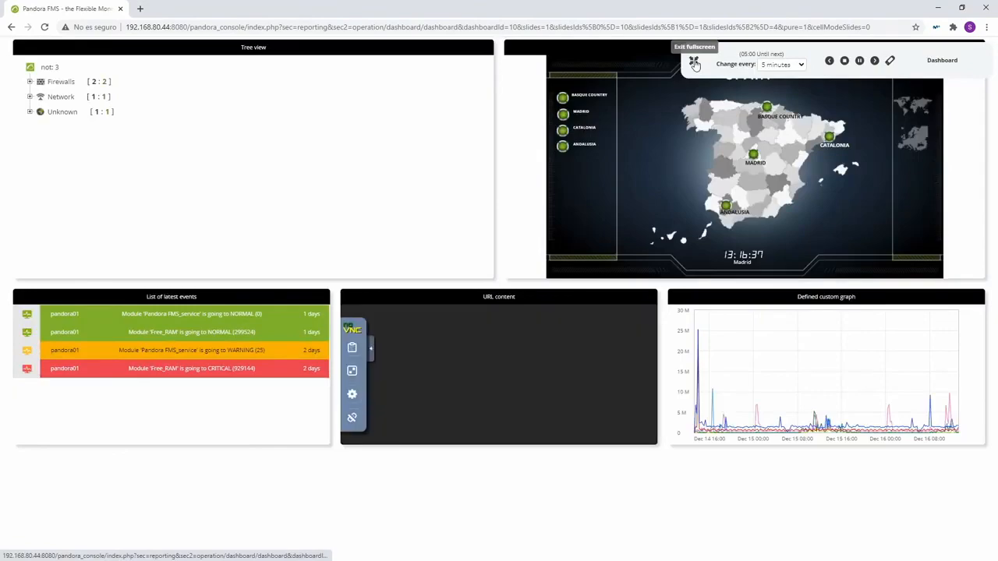
pyautogui.click(694, 62)
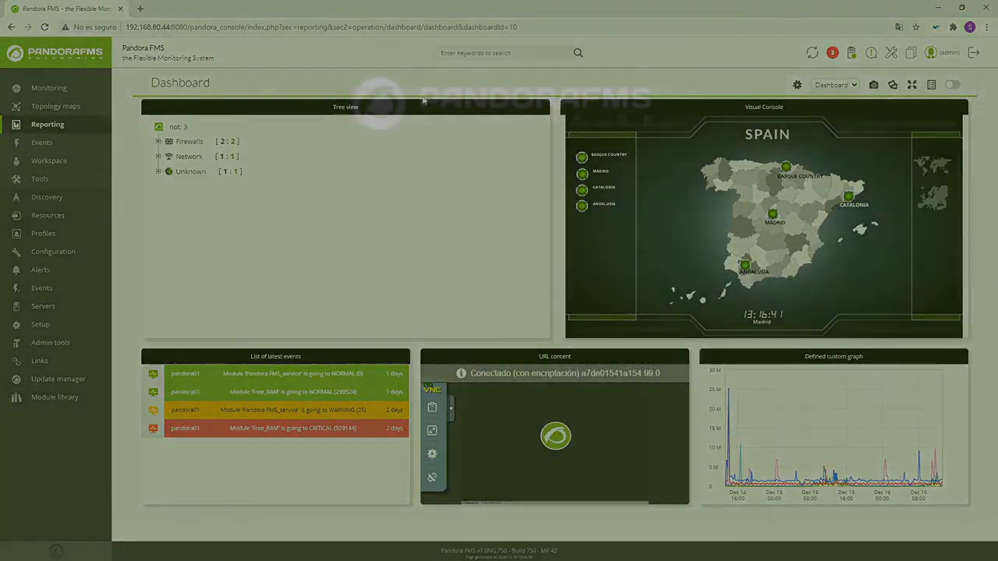